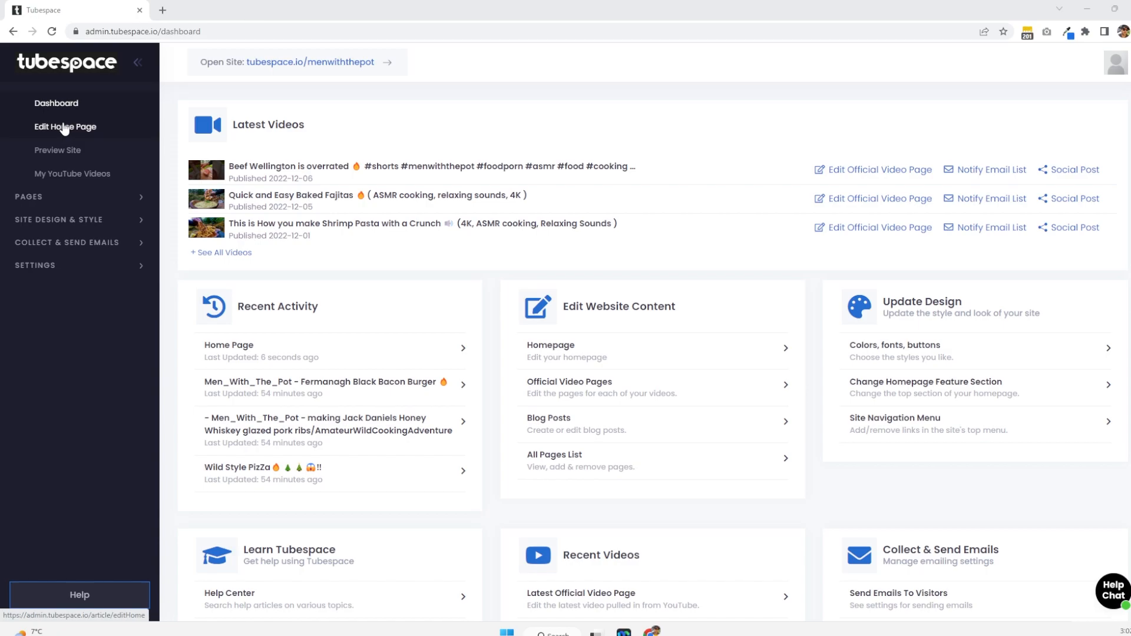
- Open the site's home page for editing and look through its sections down to the newsletter sign-up
click(65, 129)
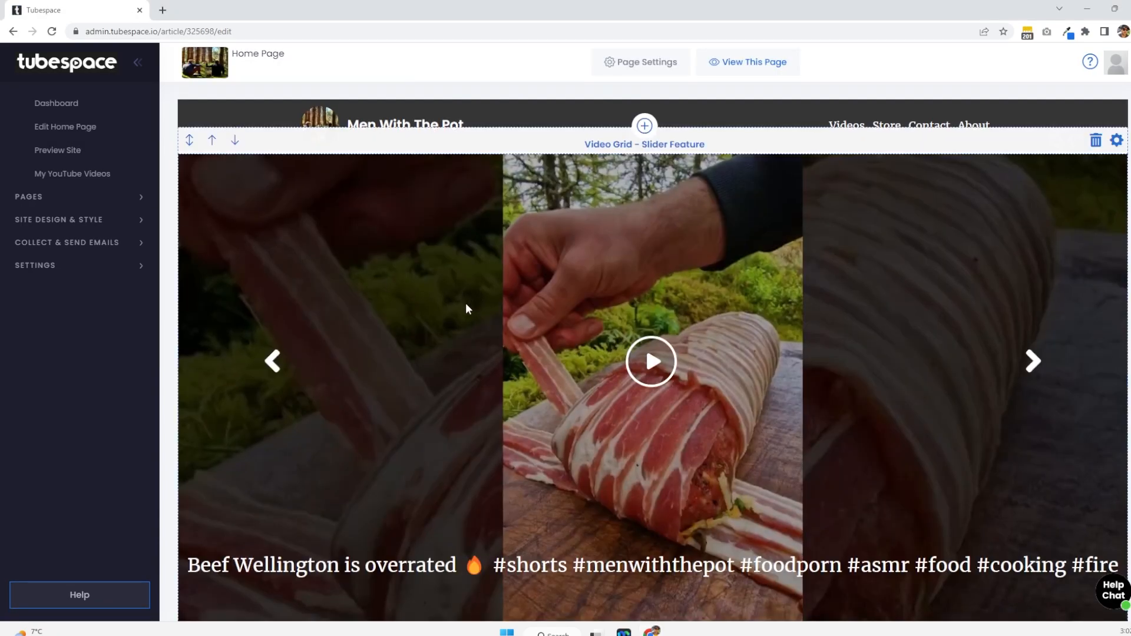
scroll(466, 303, down, 5)
scroll(433, 348, down, 14)
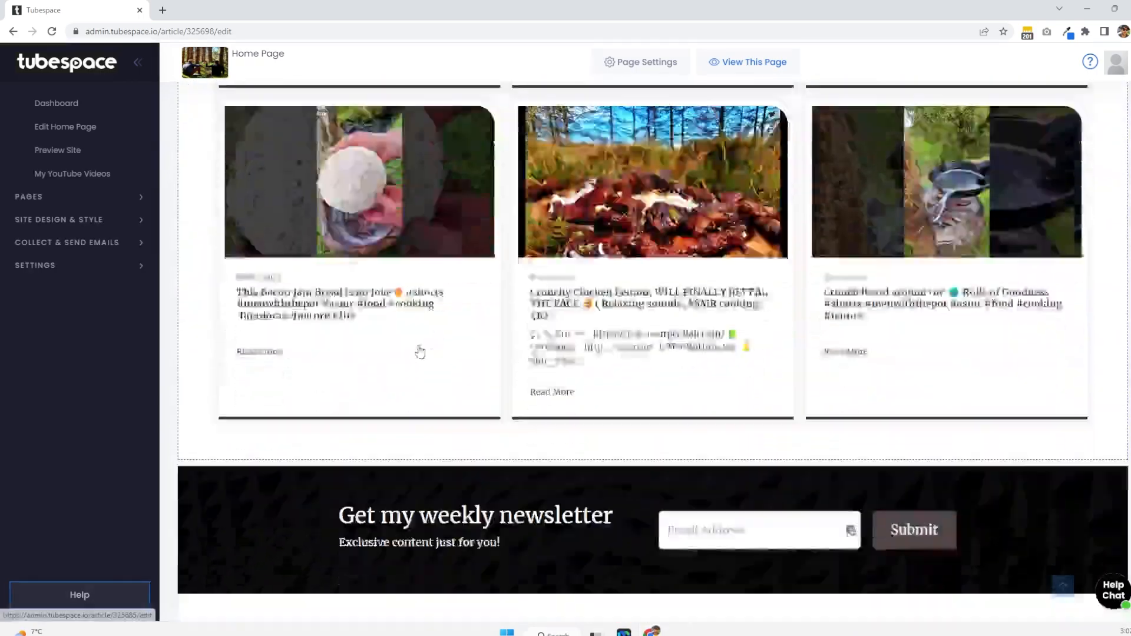
- View the section settings of the Video Grid - Slider Feature and close them without saving
scroll(415, 359, up, 6)
scroll(411, 362, up, 10)
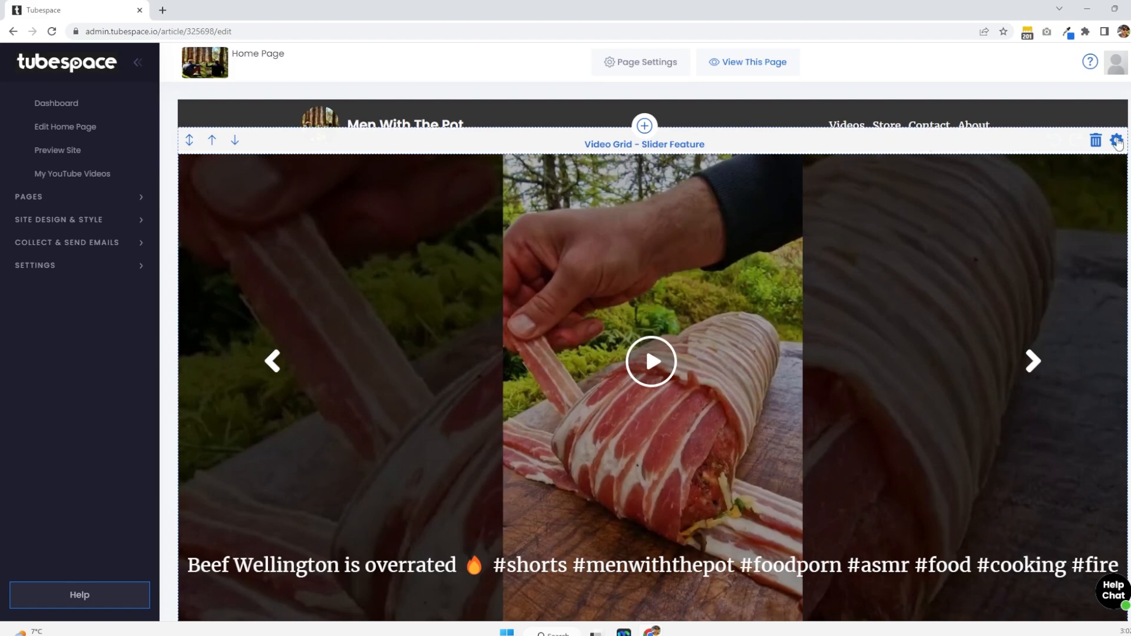
click(1116, 140)
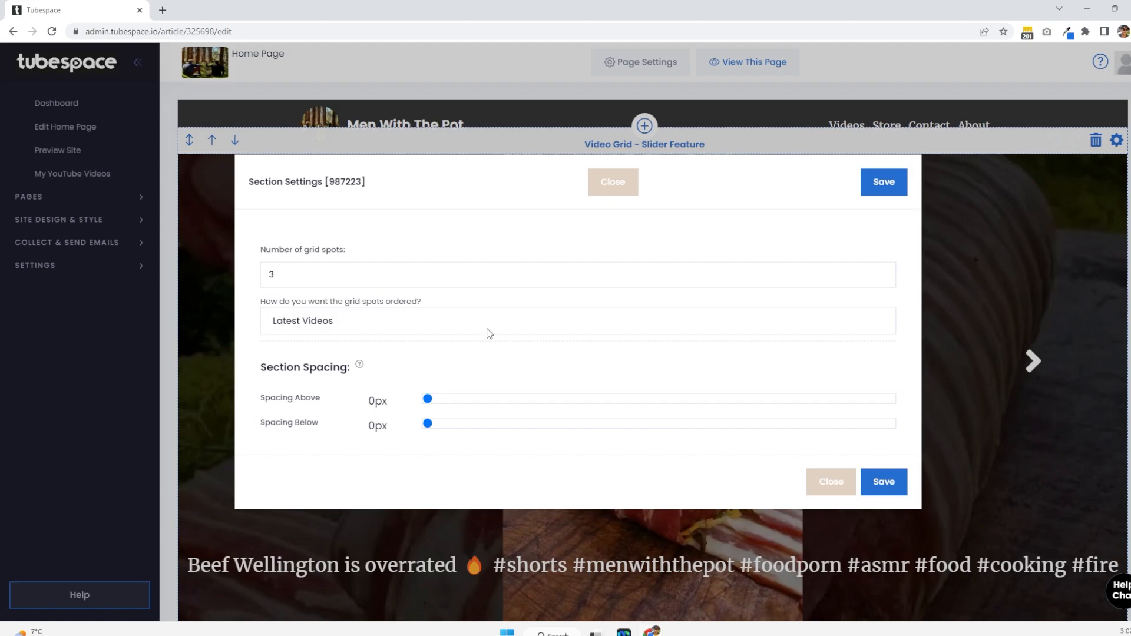
click(613, 181)
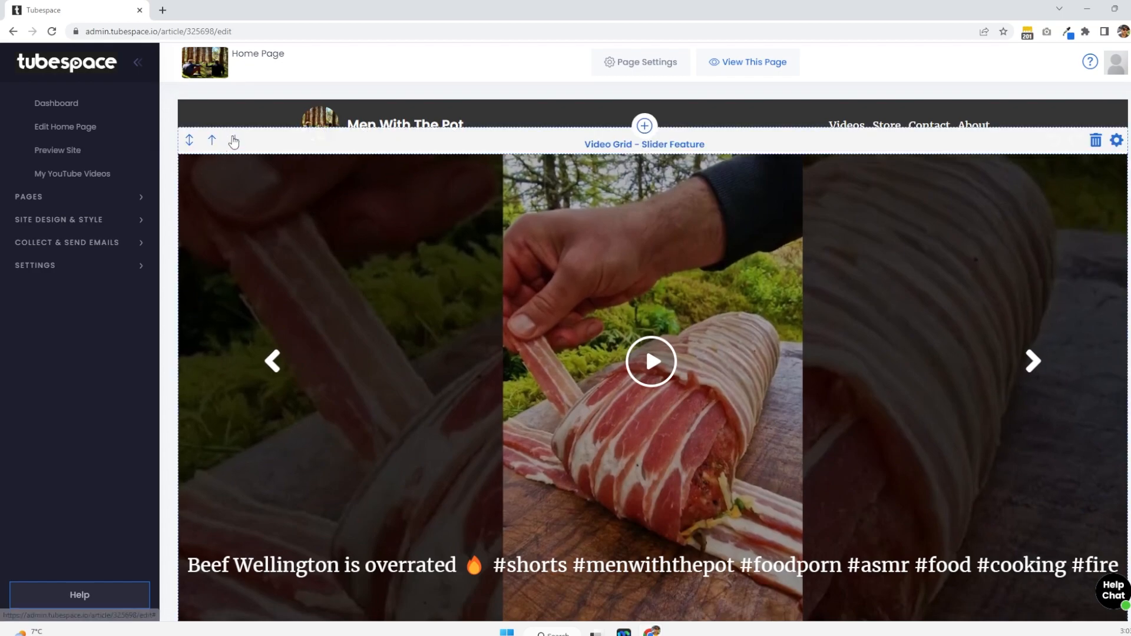
- Move the Video Grid - Slider Feature section below the Article Grid and return it to the page's first position
scroll(256, 351, down, 5)
scroll(256, 371, up, 4)
scroll(224, 283, up, 1)
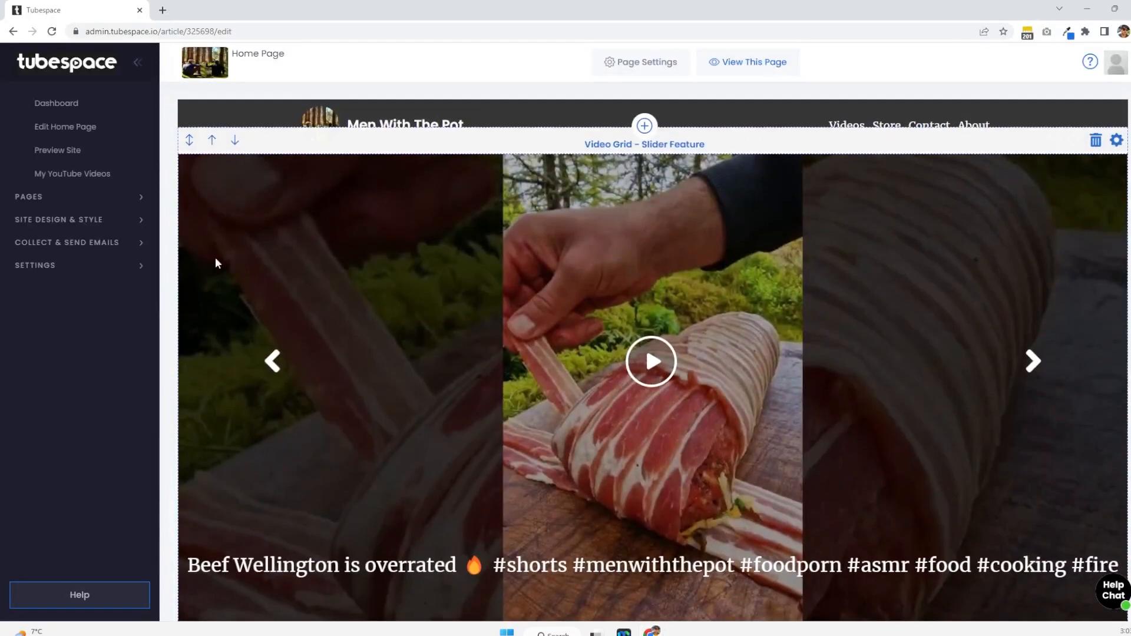
click(235, 140)
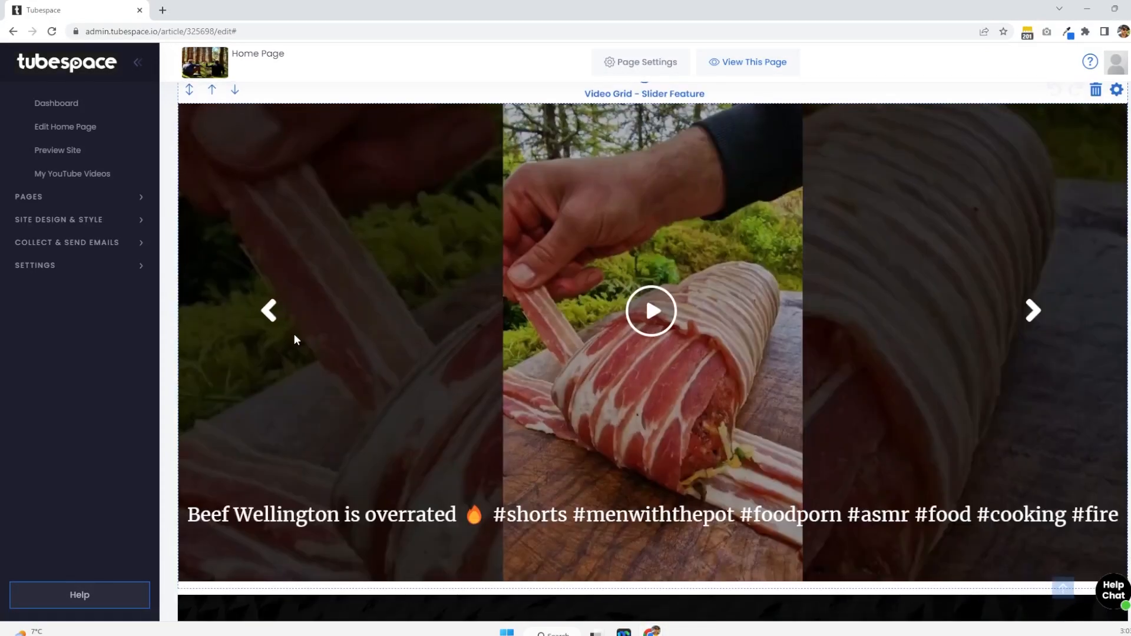
scroll(316, 386, up, 10)
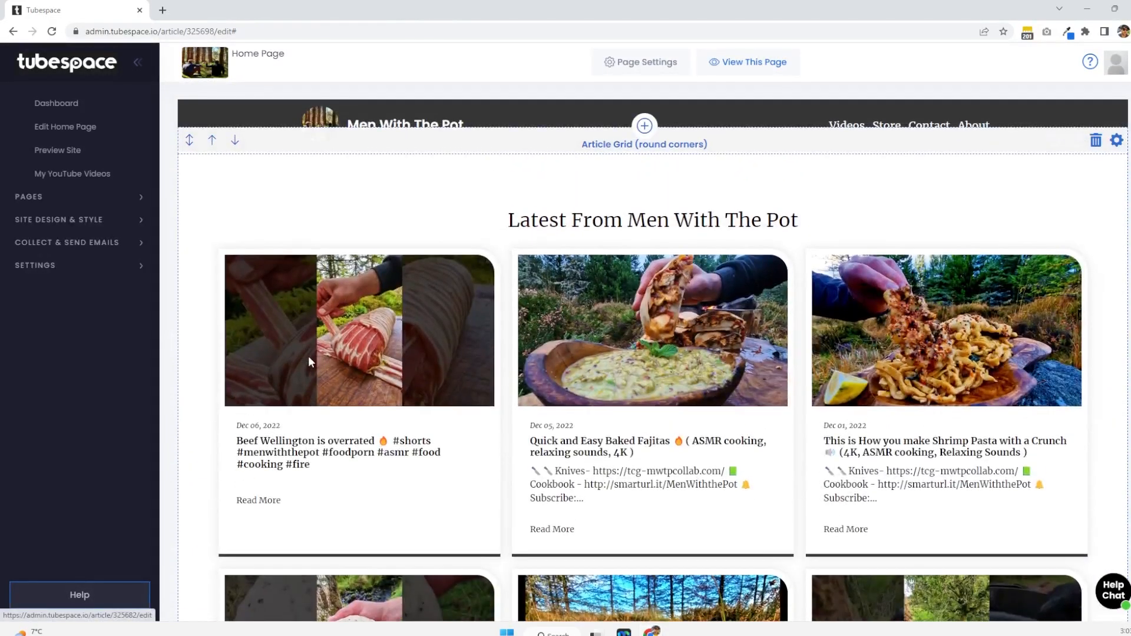
scroll(359, 320, down, 9)
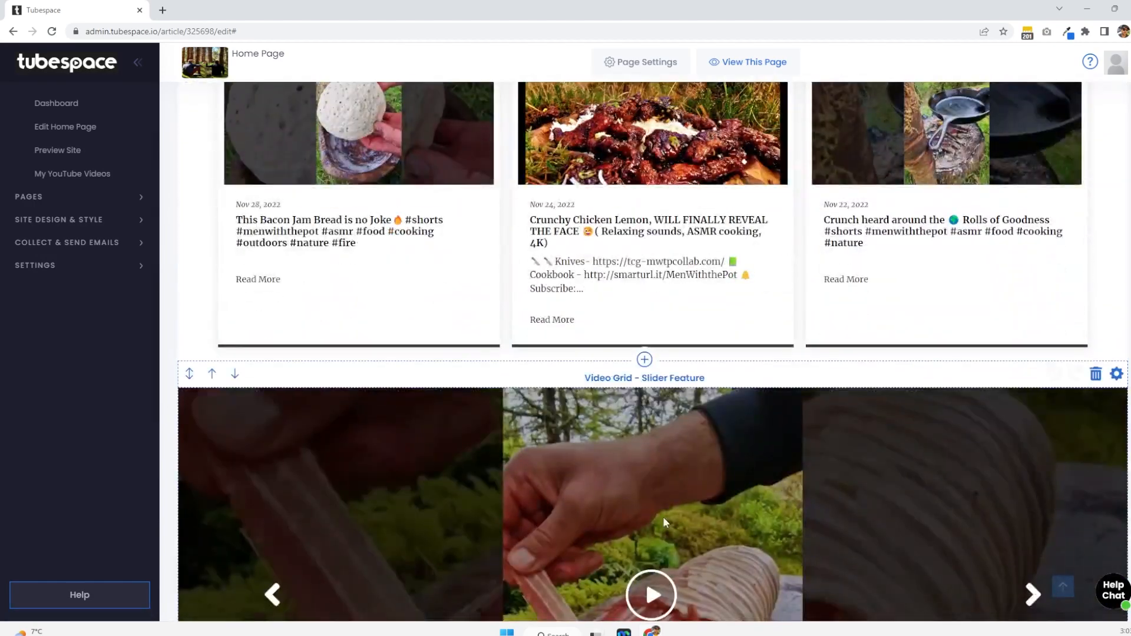
scroll(467, 278, down, 2)
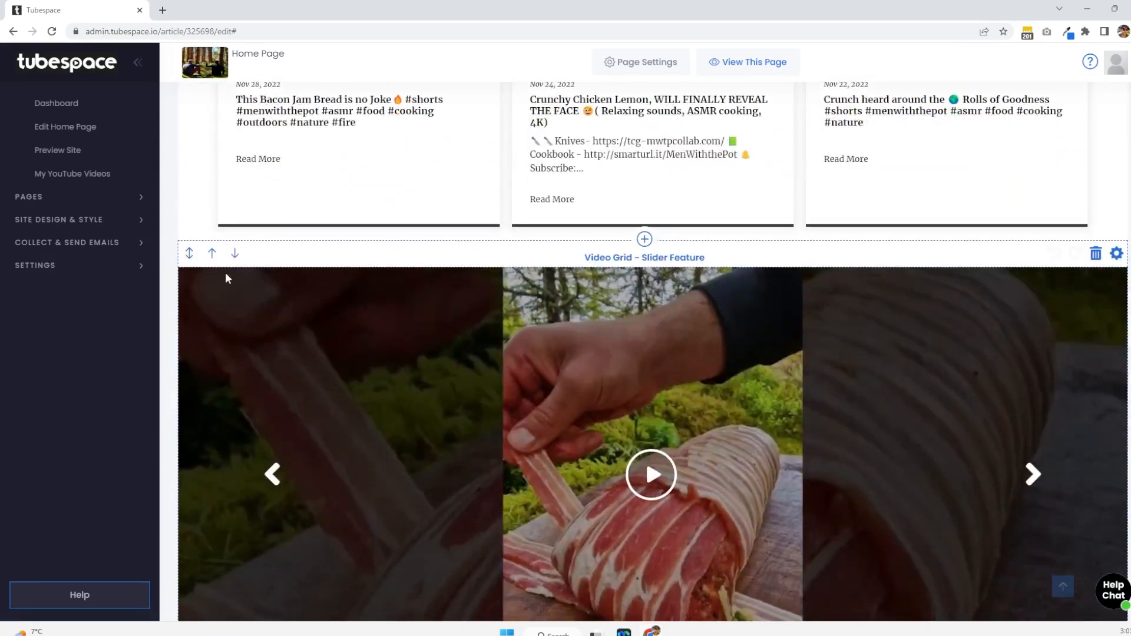
click(211, 254)
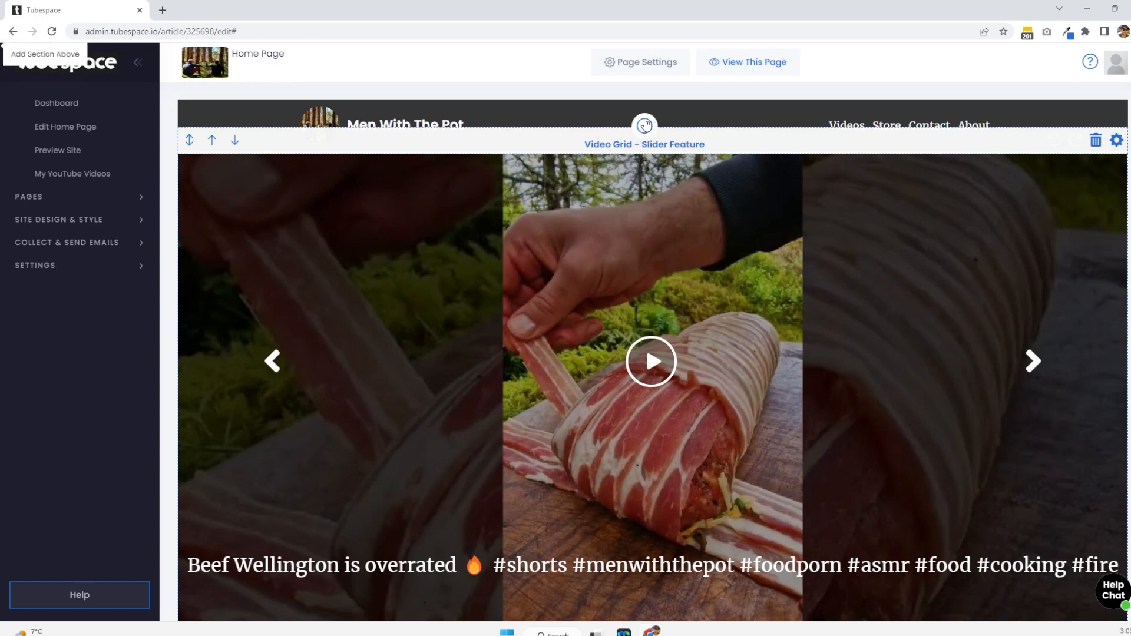
- Insert a Spotlight Grid (rounded corners) section between the Video Grid - Slider Feature and the Article Grid
scroll(644, 324, down, 5)
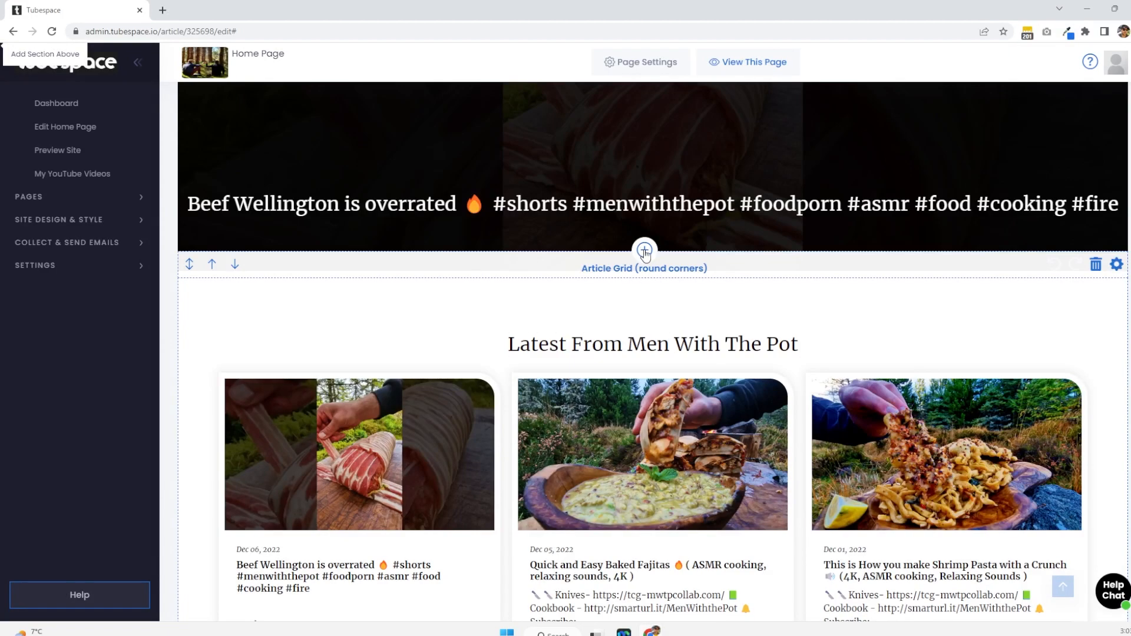
scroll(625, 499, down, 4)
scroll(623, 494, down, 7)
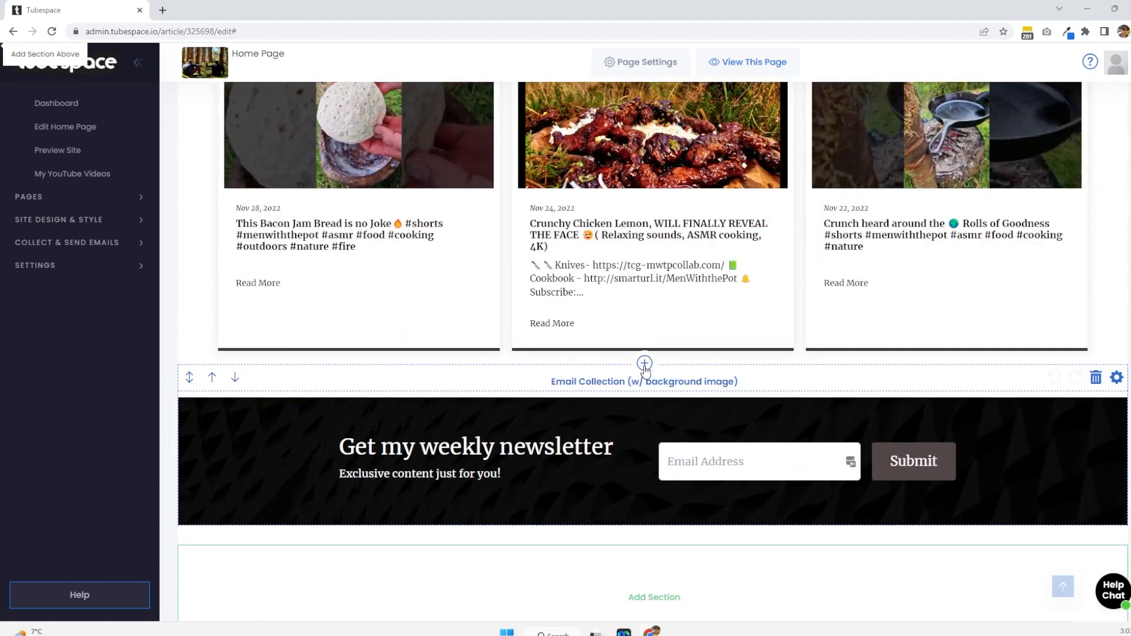
scroll(642, 374, up, 12)
scroll(629, 387, up, 2)
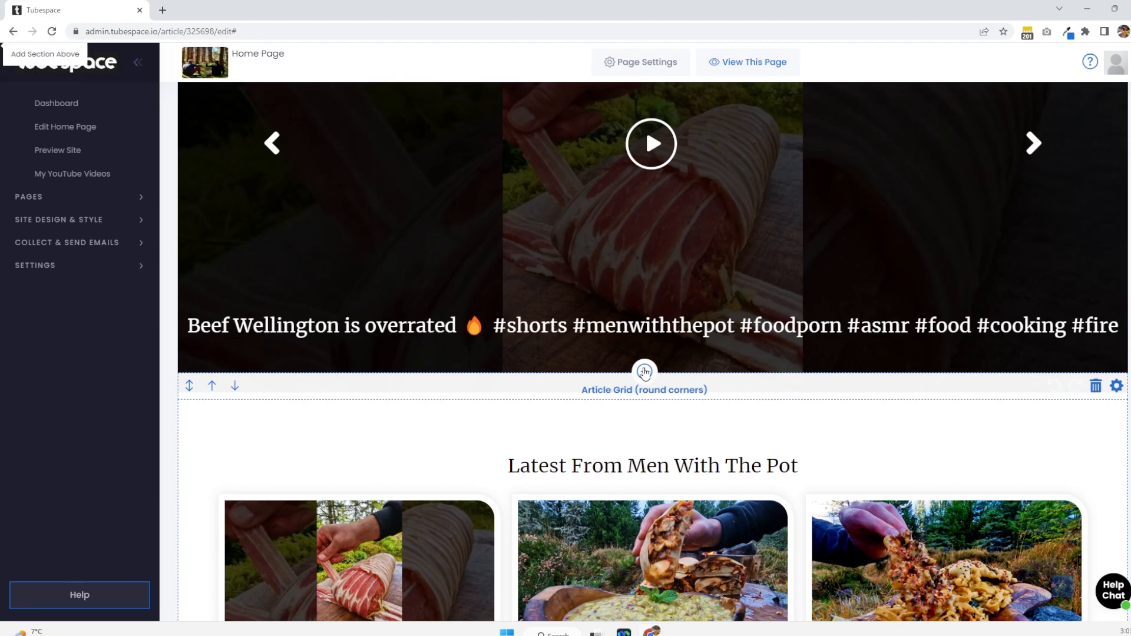
click(644, 371)
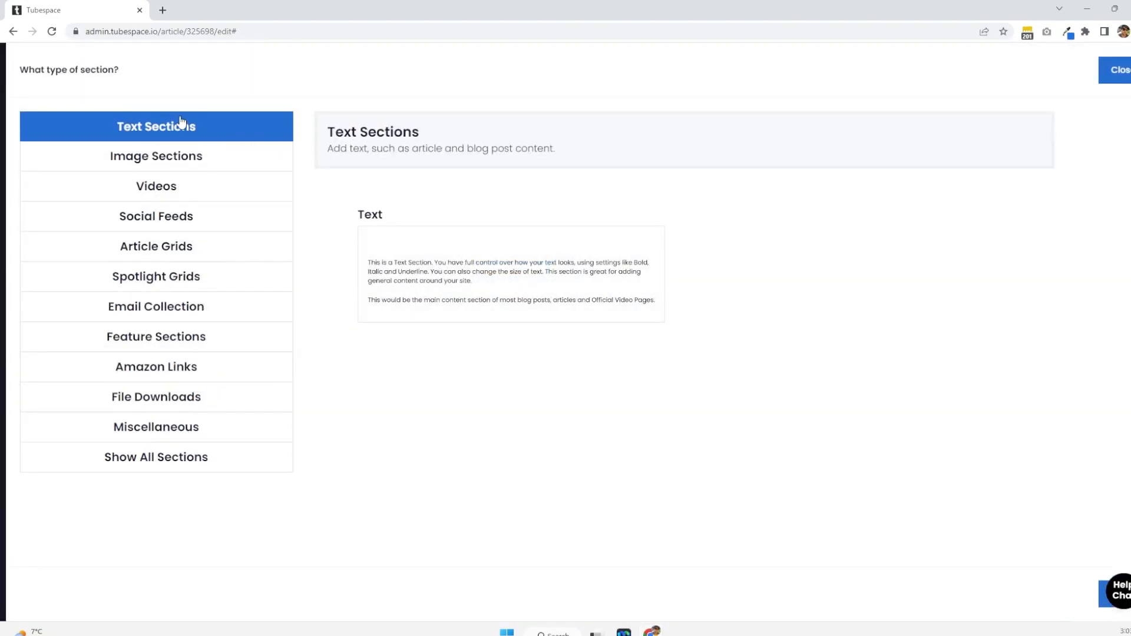
click(183, 165)
click(174, 188)
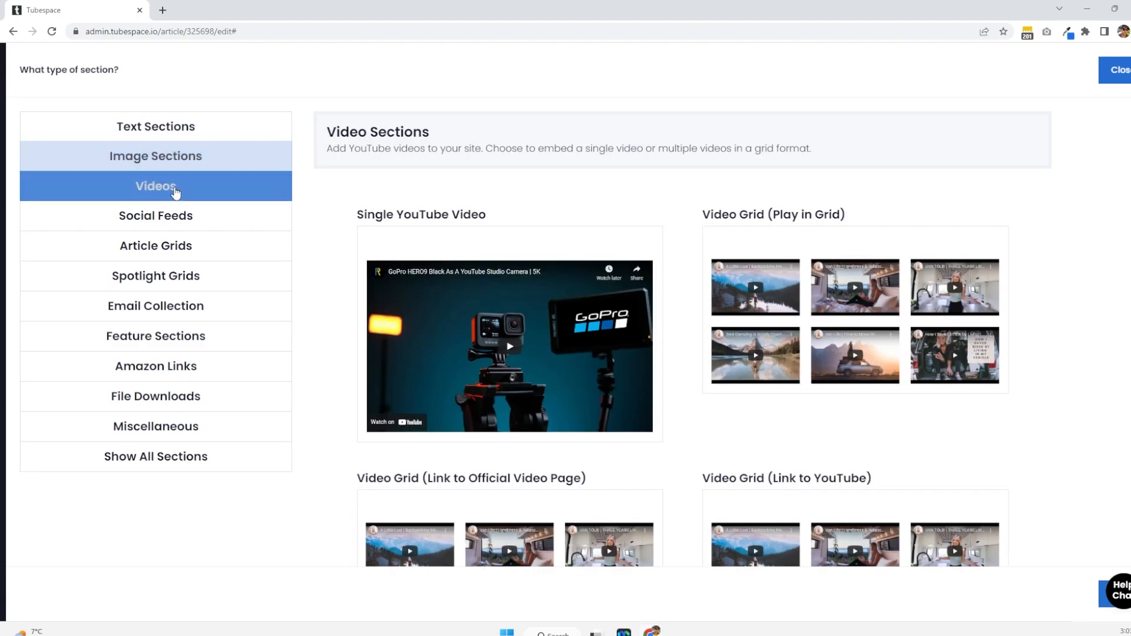
click(173, 221)
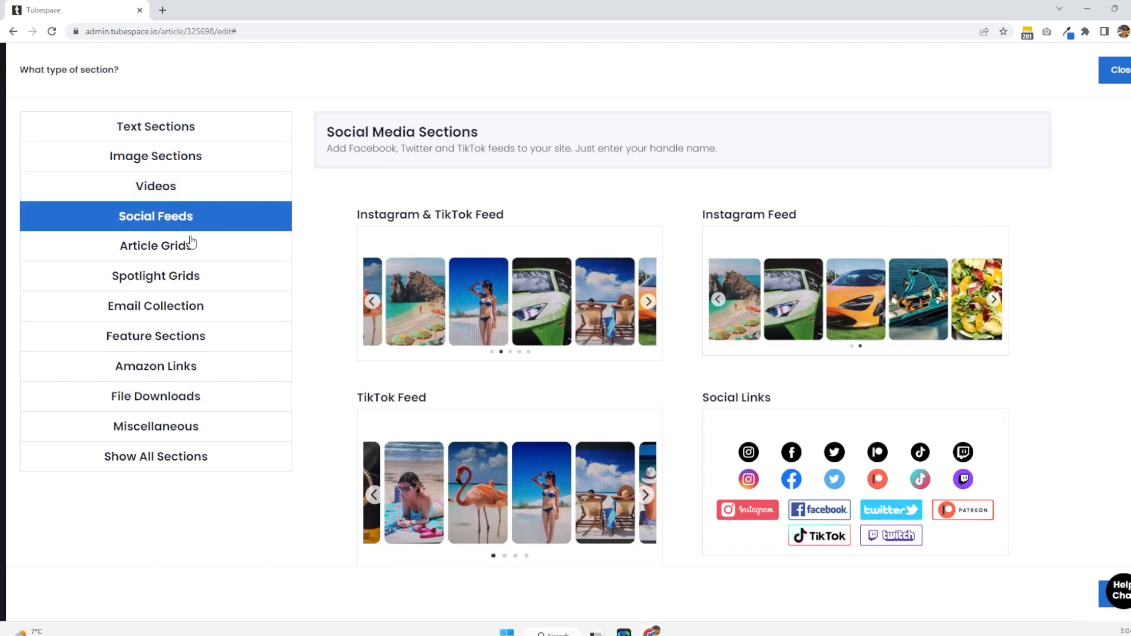
click(160, 287)
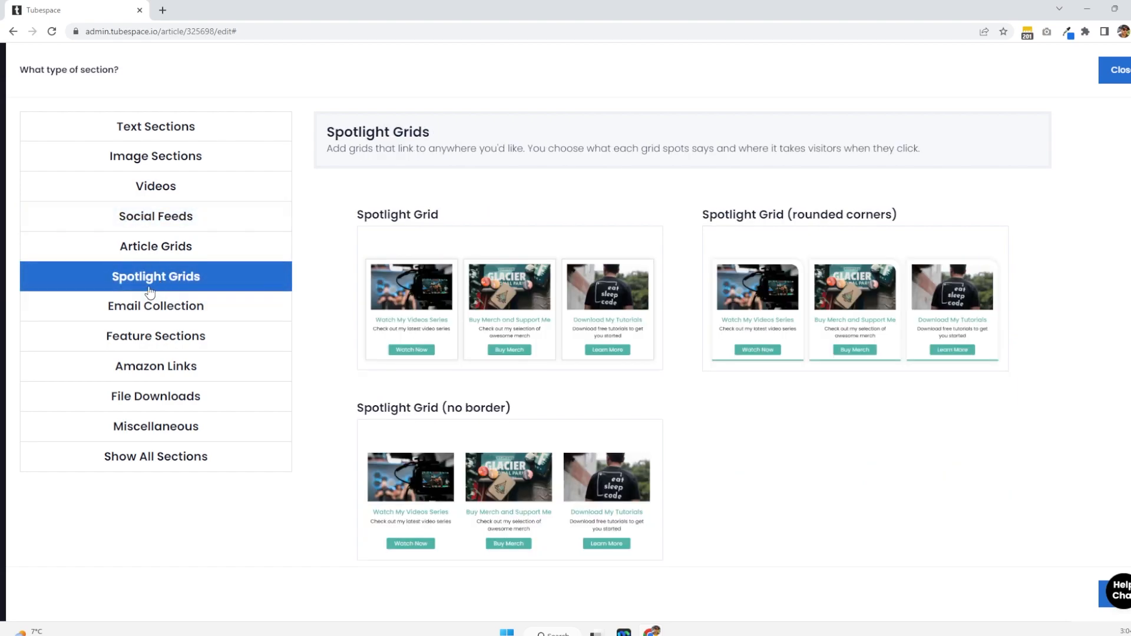
mouse_move(875, 311)
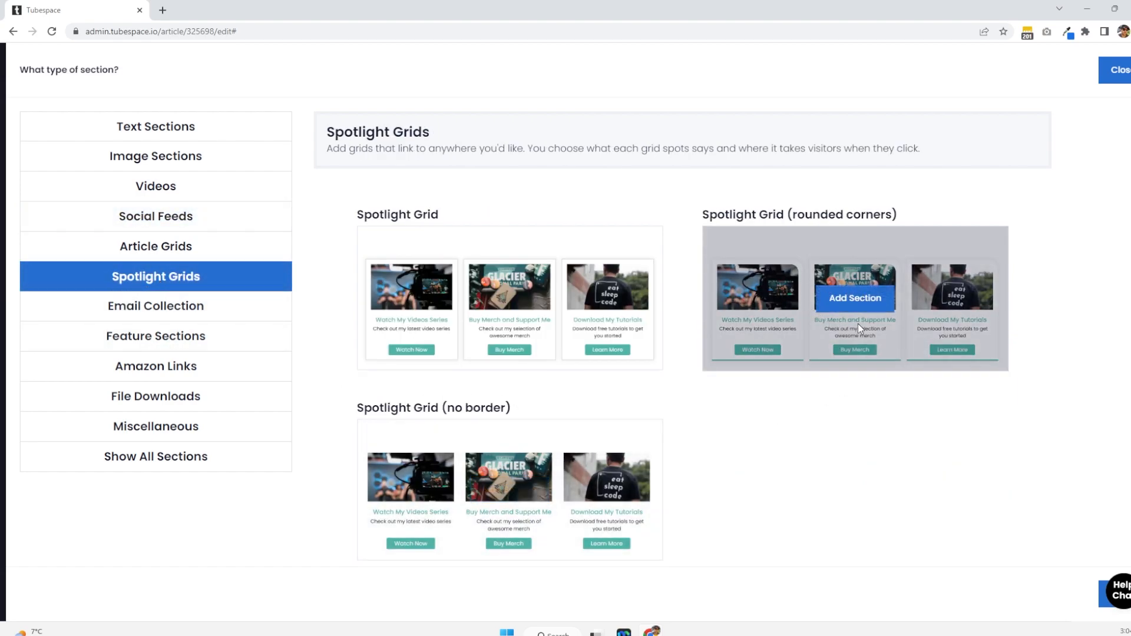
click(863, 303)
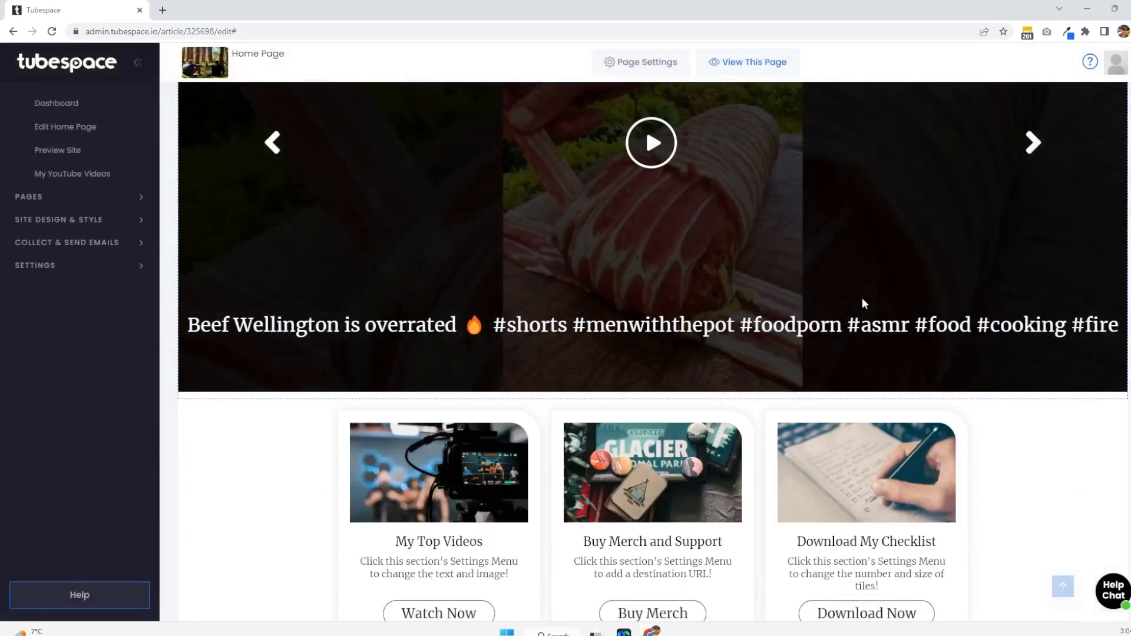
- Remove the My Top Videos tile from the Spotlight Grid, set the tile size to Large and save the section
scroll(393, 404, down, 6)
scroll(454, 404, up, 5)
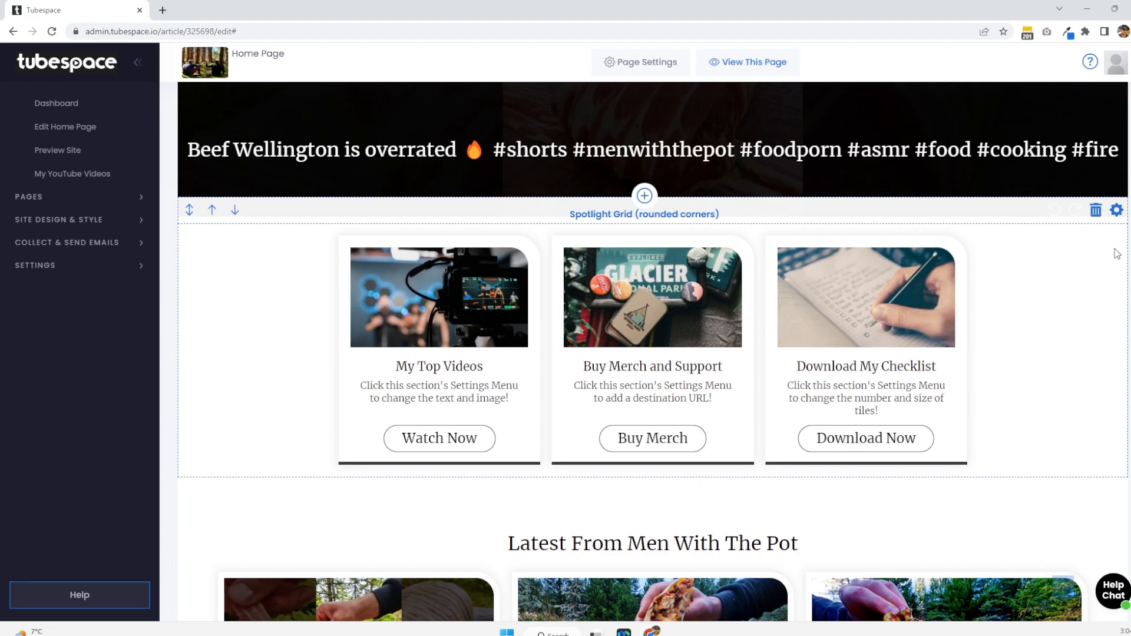
click(1115, 211)
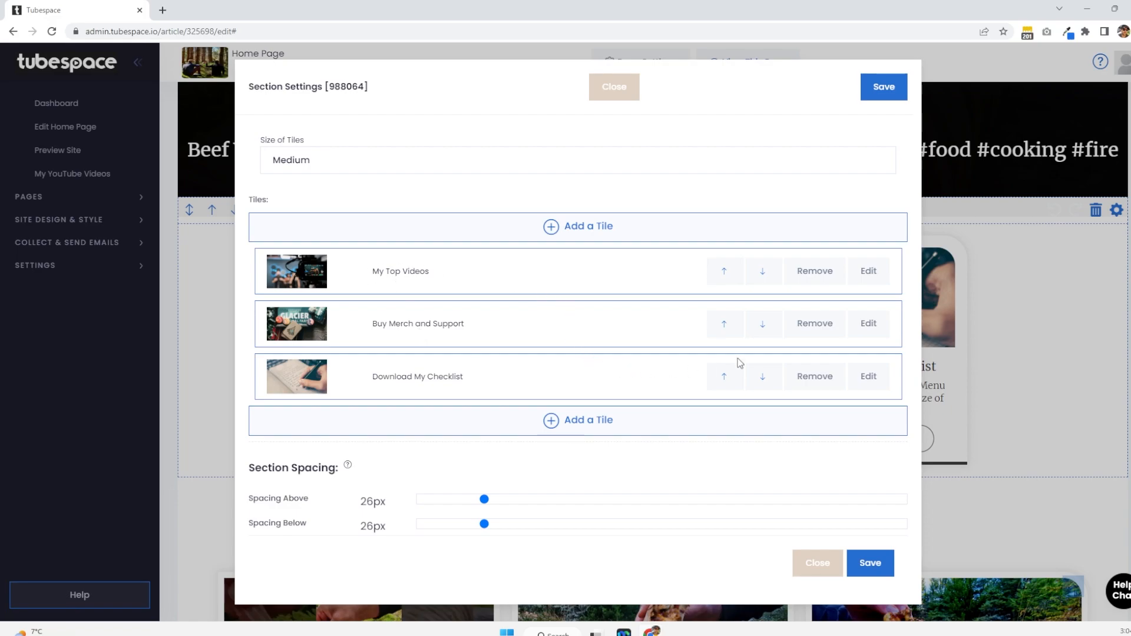
click(817, 271)
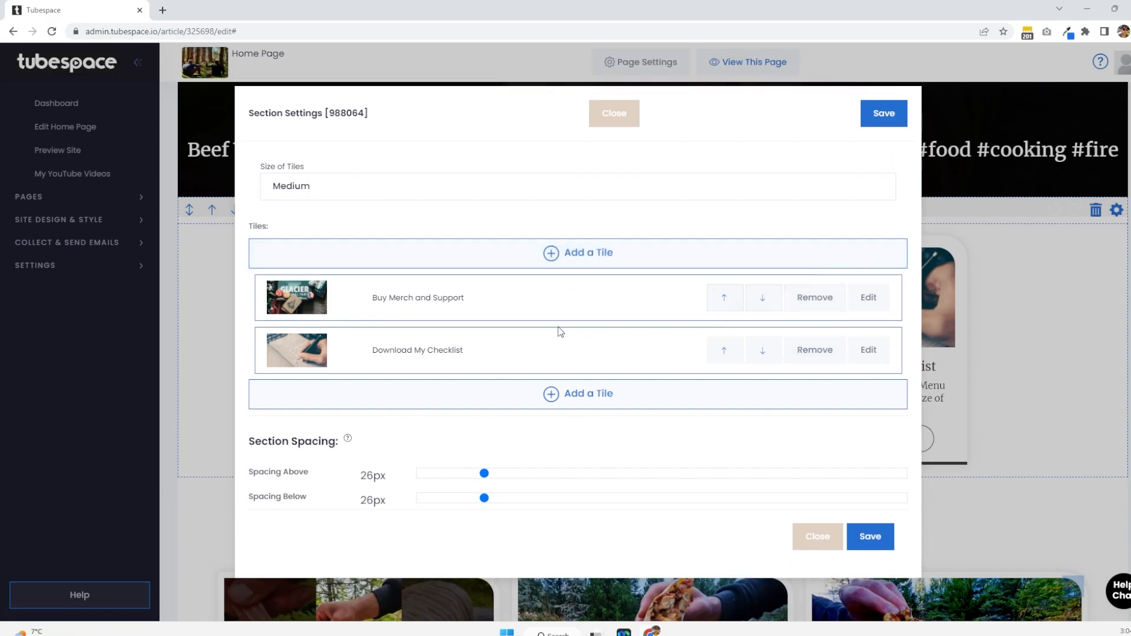
click(370, 190)
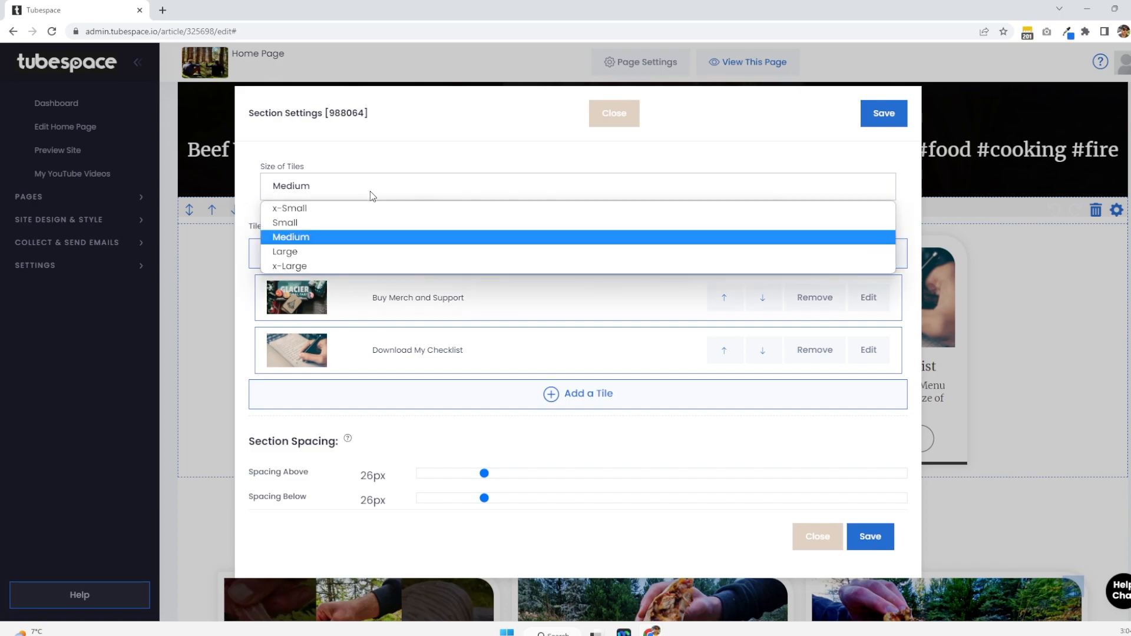
click(316, 251)
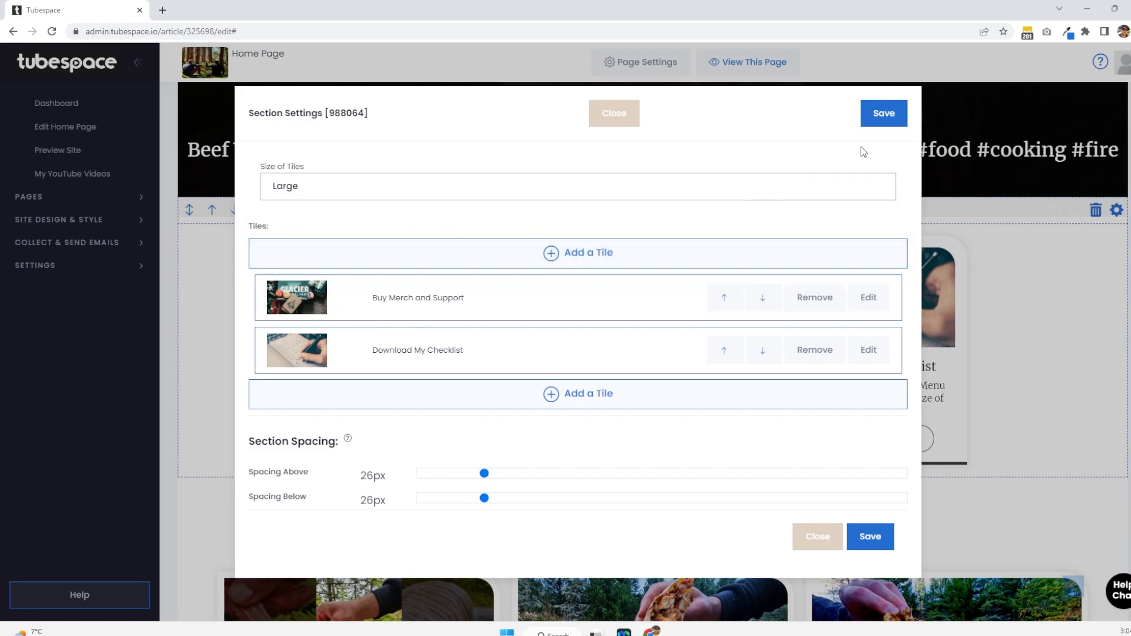
click(887, 116)
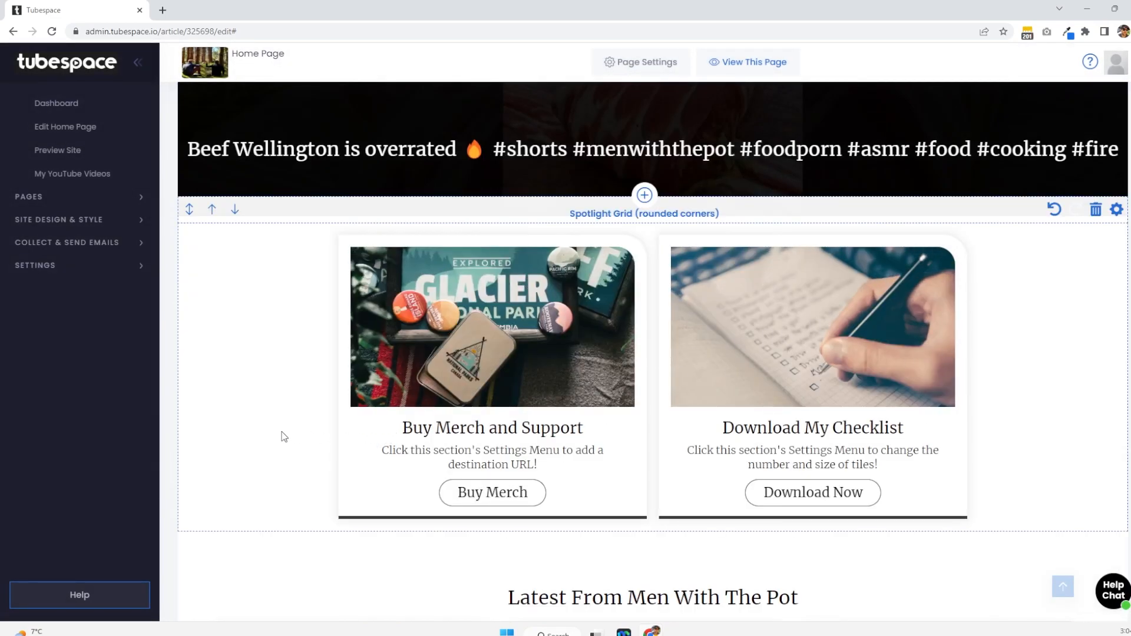
scroll(274, 415, up, 4)
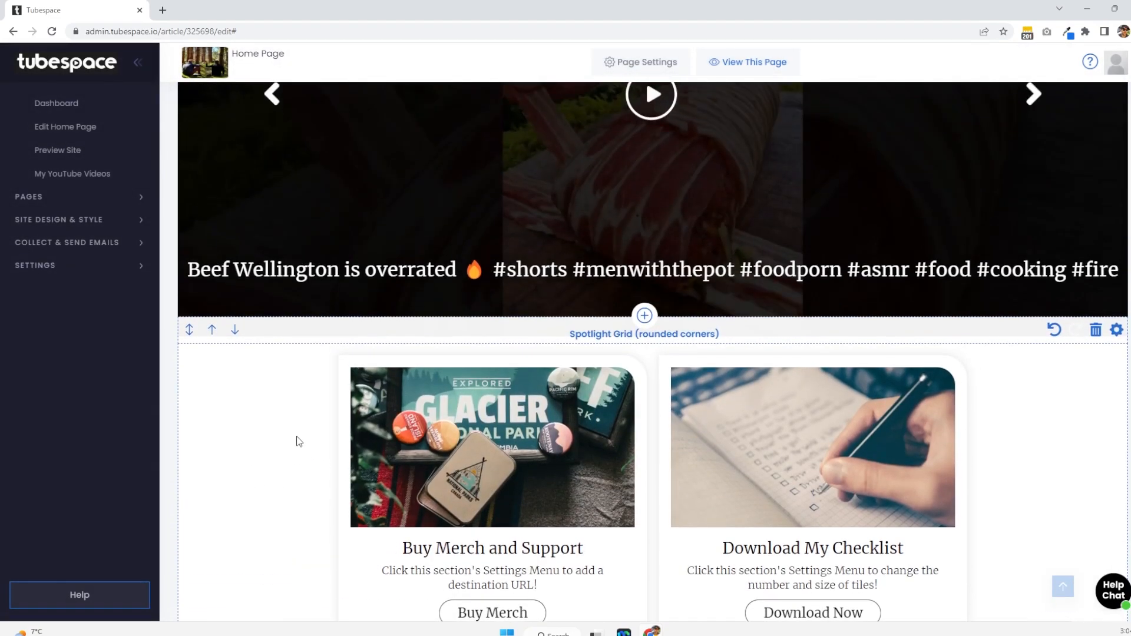
scroll(401, 420, down, 3)
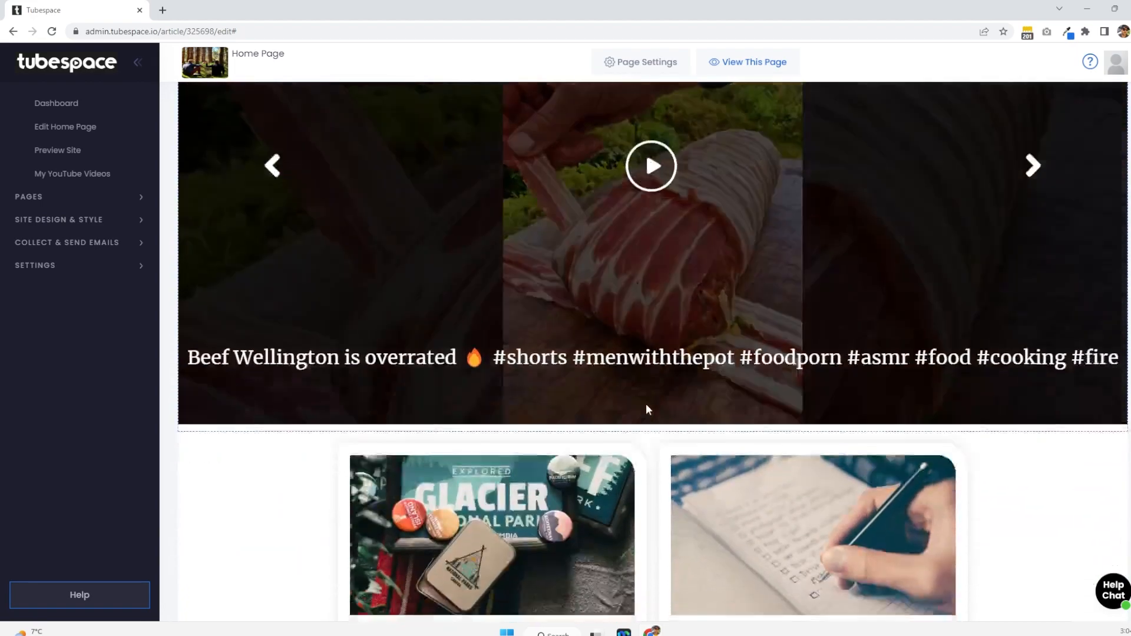
scroll(385, 428, down, 2)
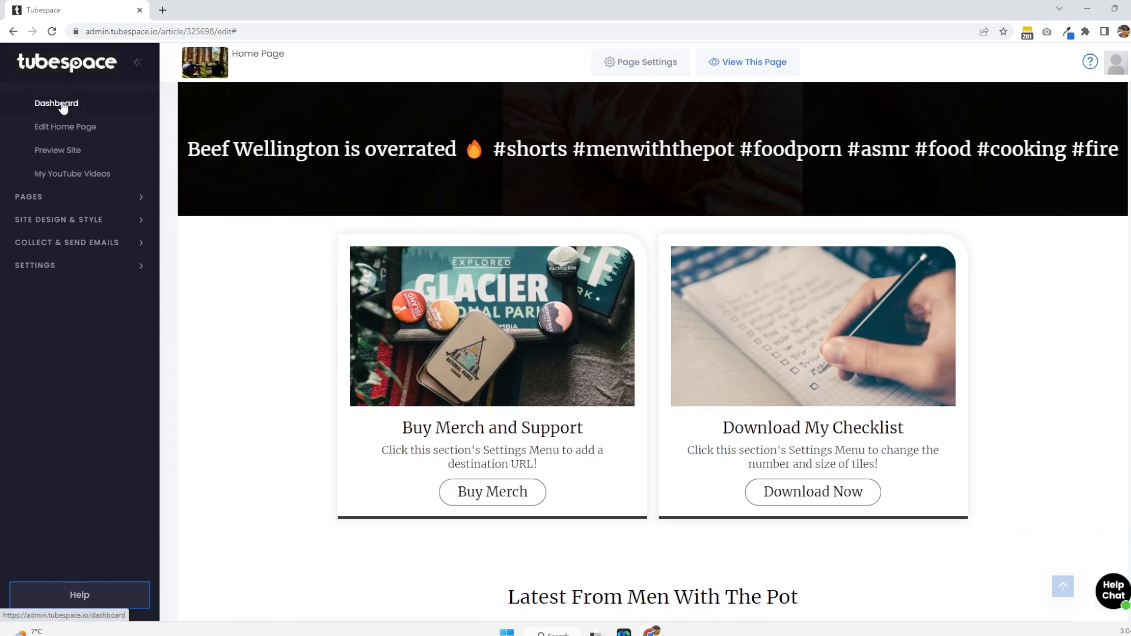
- Open the site's color, font and button styling settings and read the description of the Light Title Text color
click(61, 221)
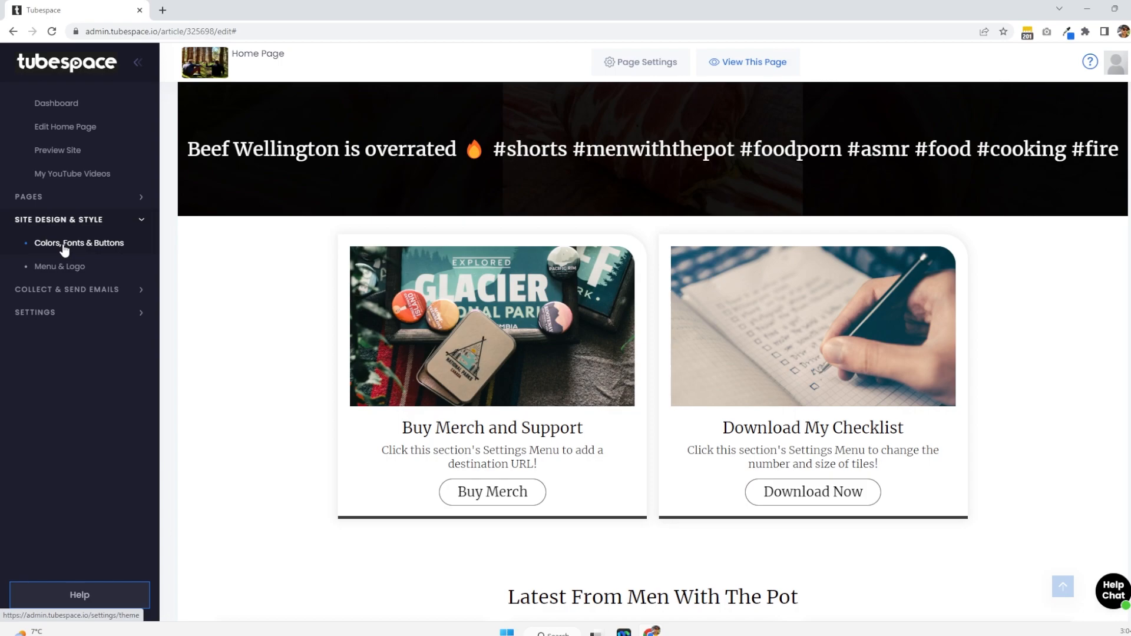
click(65, 250)
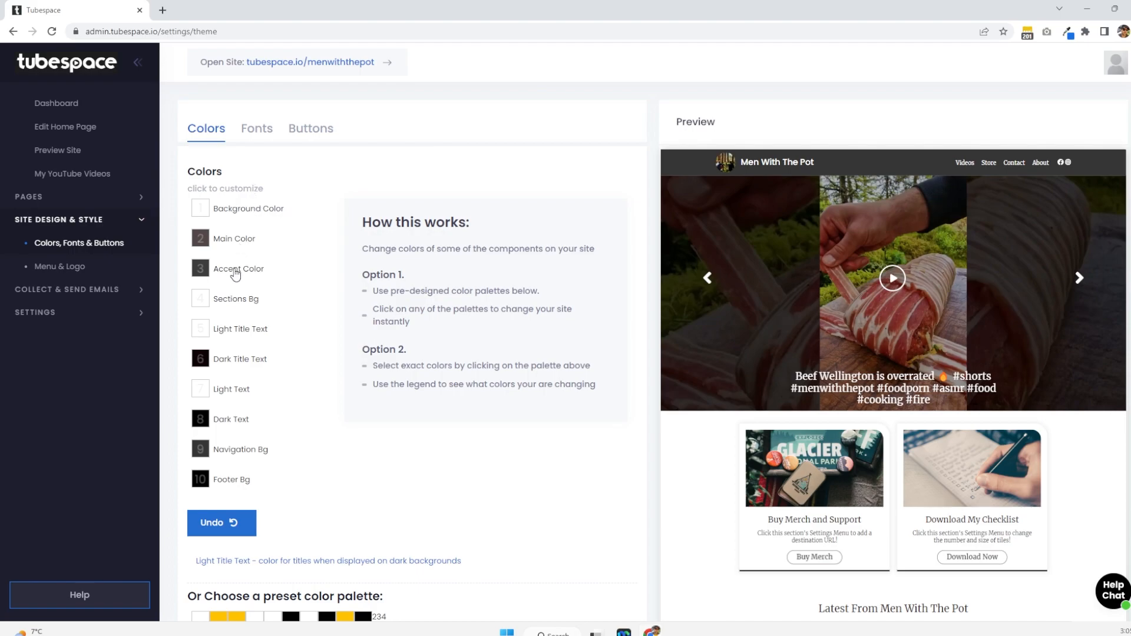
drag(196, 561, 487, 568)
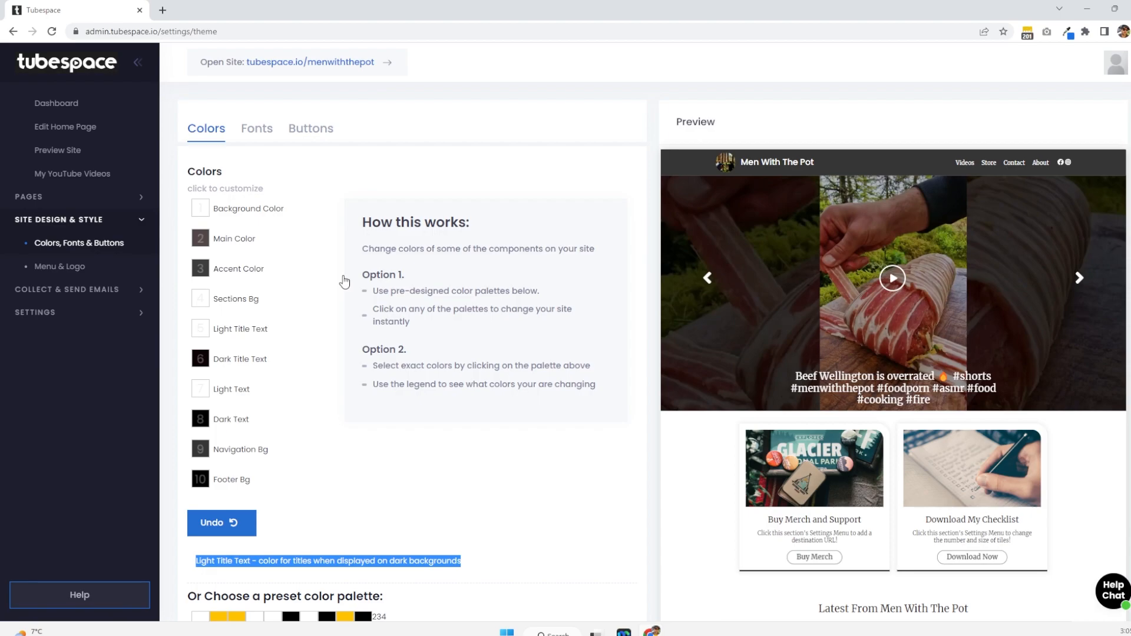
click(305, 279)
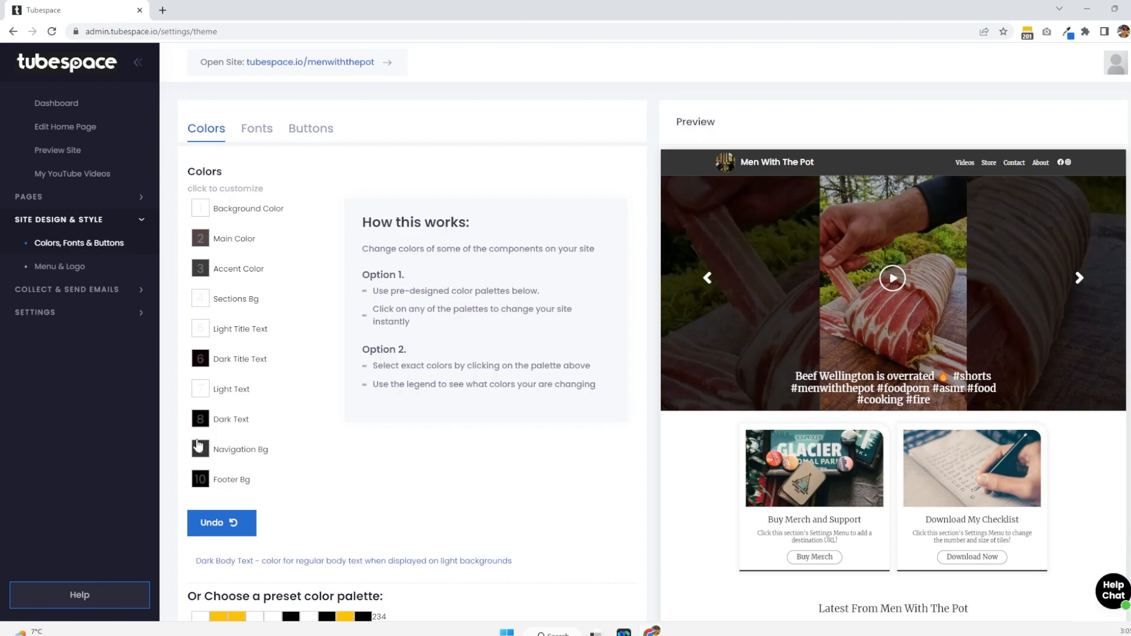
- Change the site's Navigation Bg color to a light turquoise and apply it
click(201, 449)
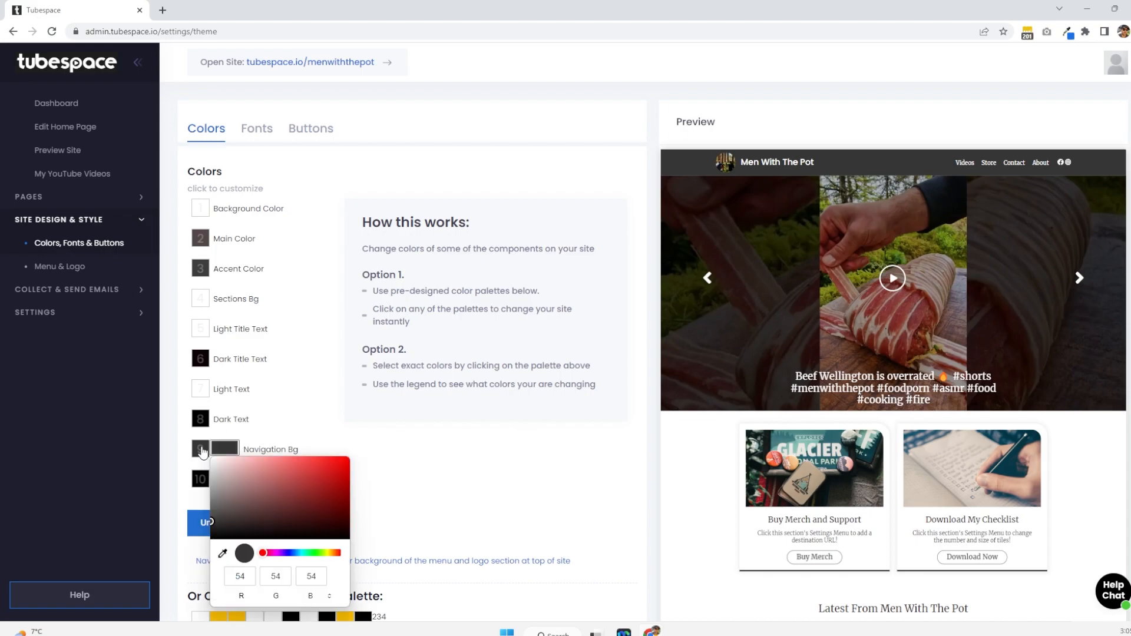
drag(298, 558, 304, 551)
drag(278, 487, 277, 482)
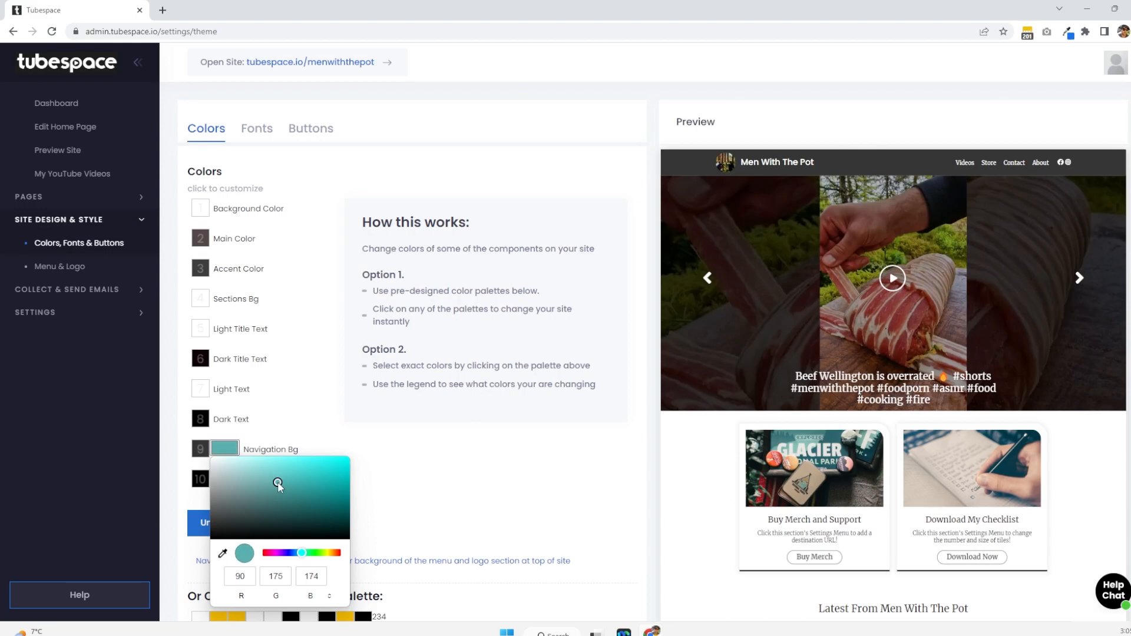
click(314, 271)
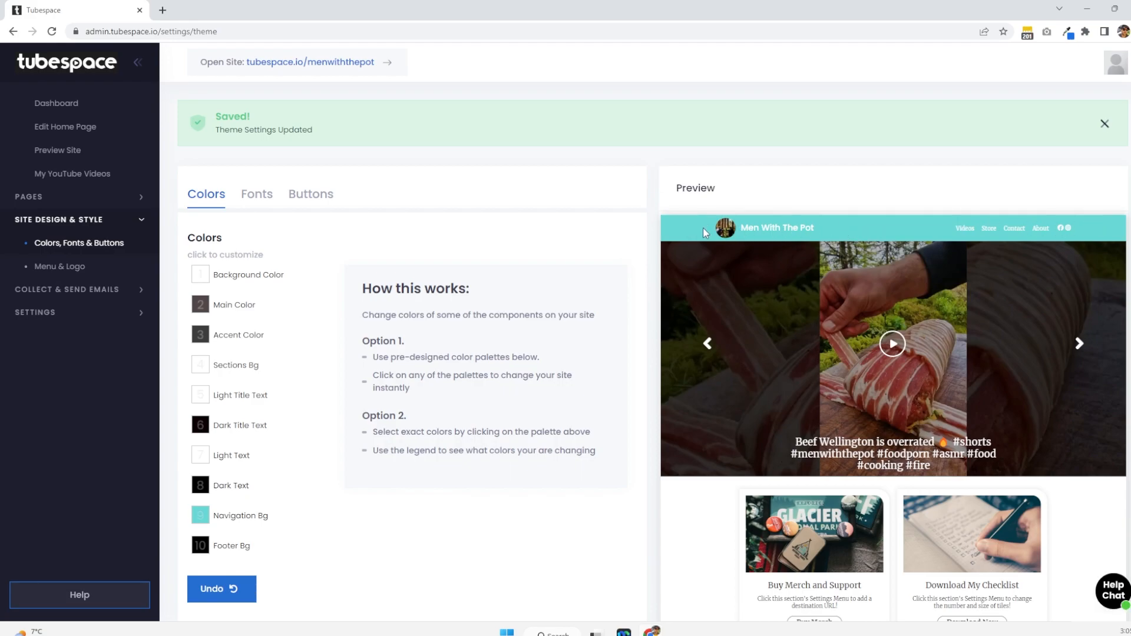
- Set the Accent Color to RGB 104, 213, 211 by sampling the turquoise Navigation Bg swatch with the eyedropper, and check it in the preview
scroll(719, 260, down, 2)
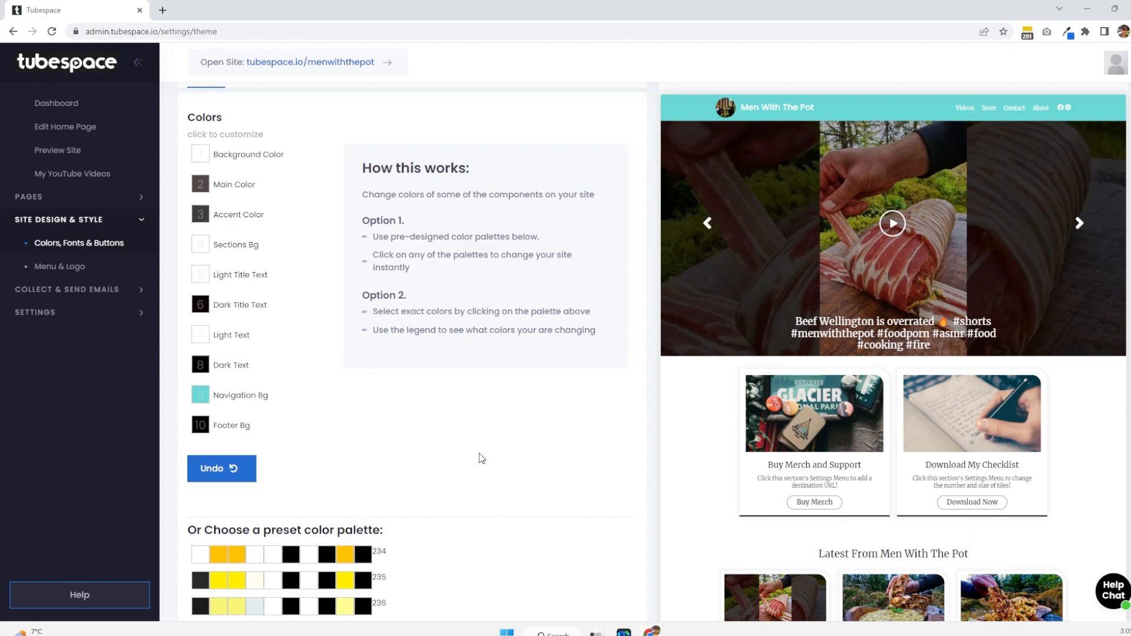
mouse_move(203, 214)
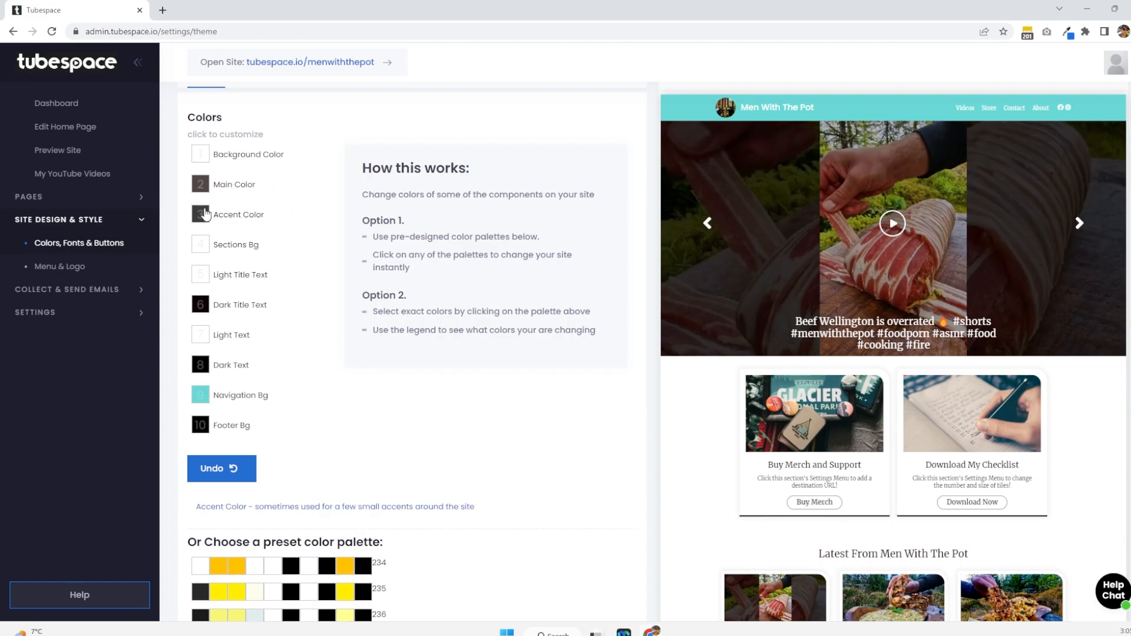
click(201, 214)
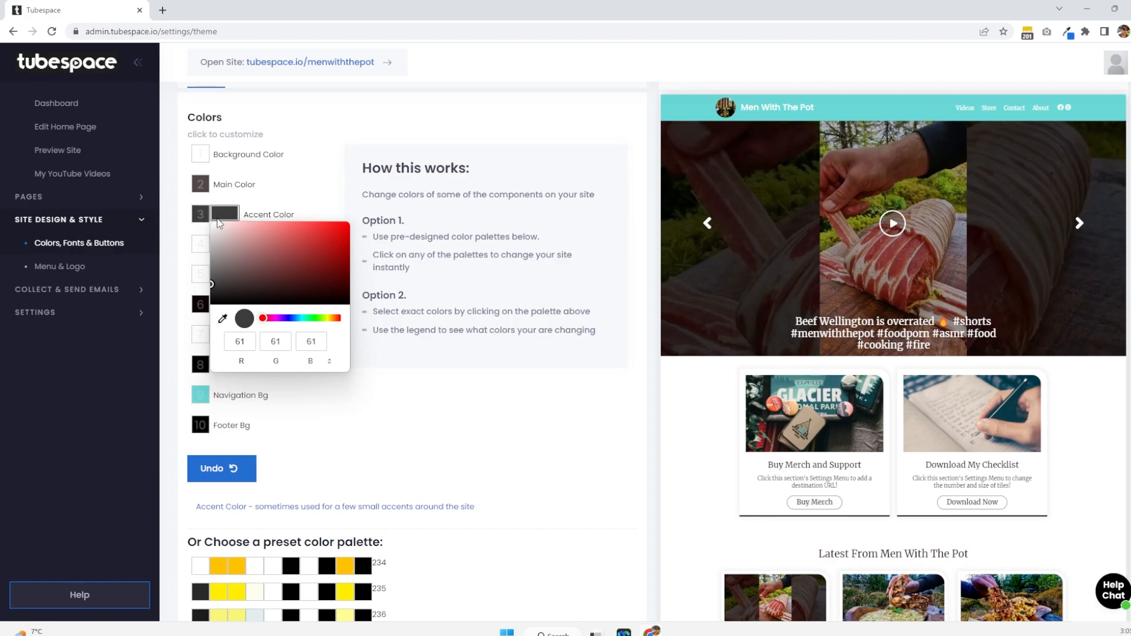
click(223, 319)
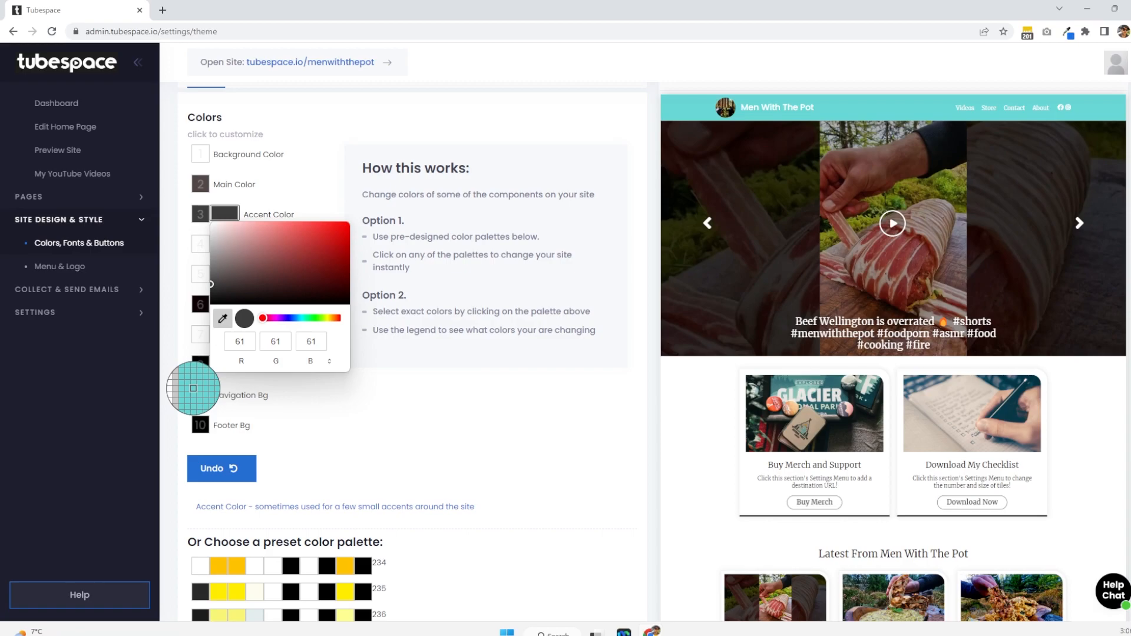
click(194, 388)
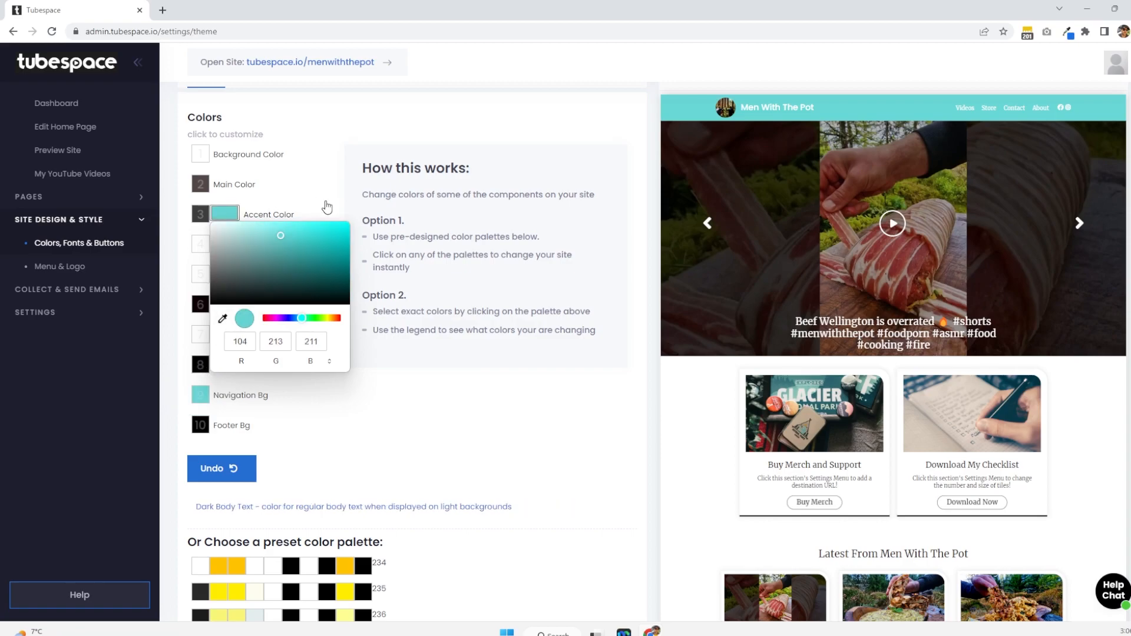
click(321, 207)
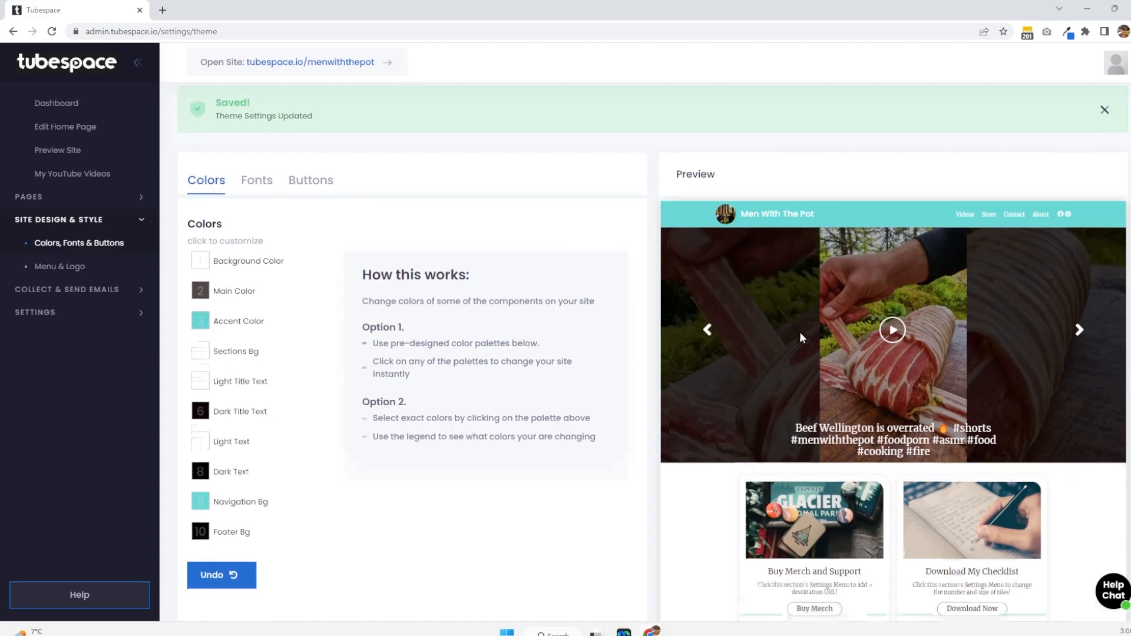
scroll(798, 331, down, 2)
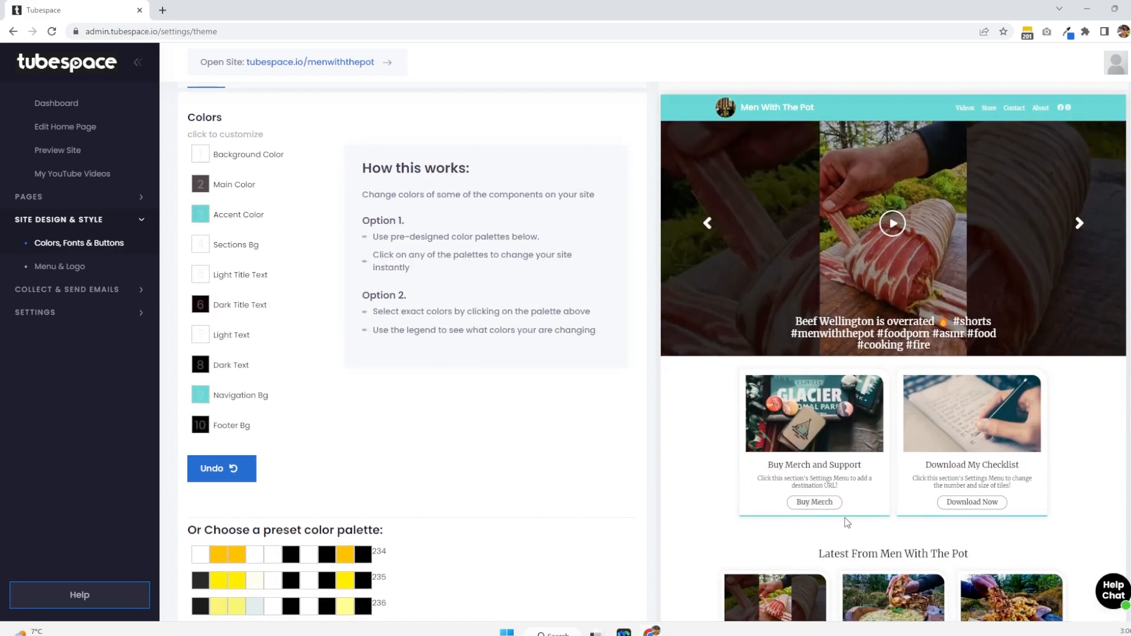
scroll(773, 232, up, 1)
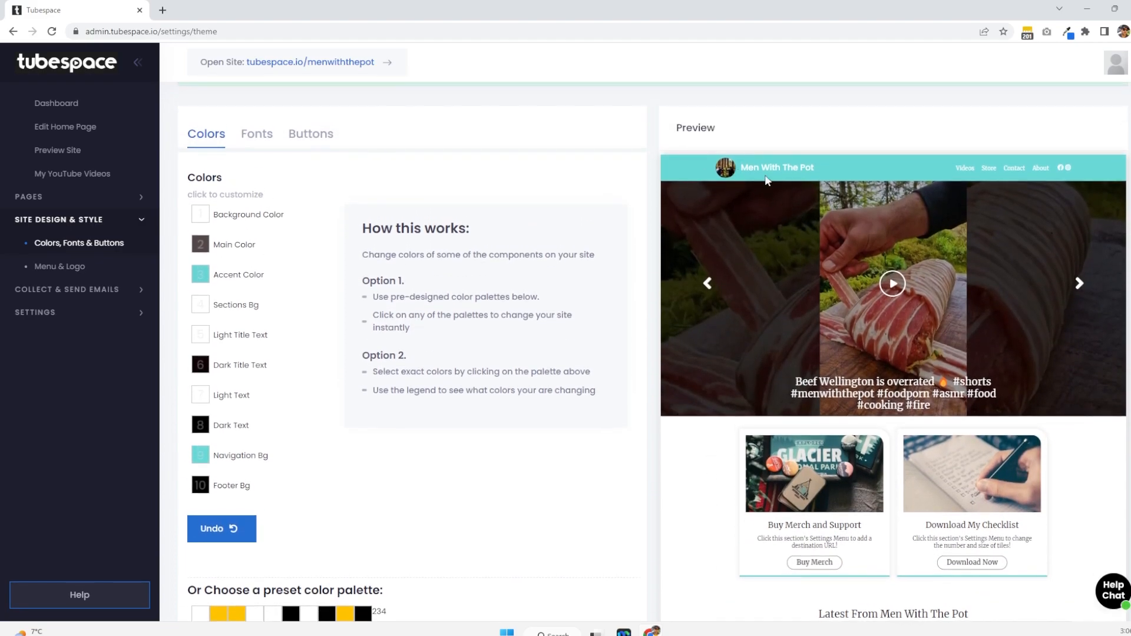
- Set the site font to Poppins, sans-serif and save the theme
scroll(793, 328, down, 2)
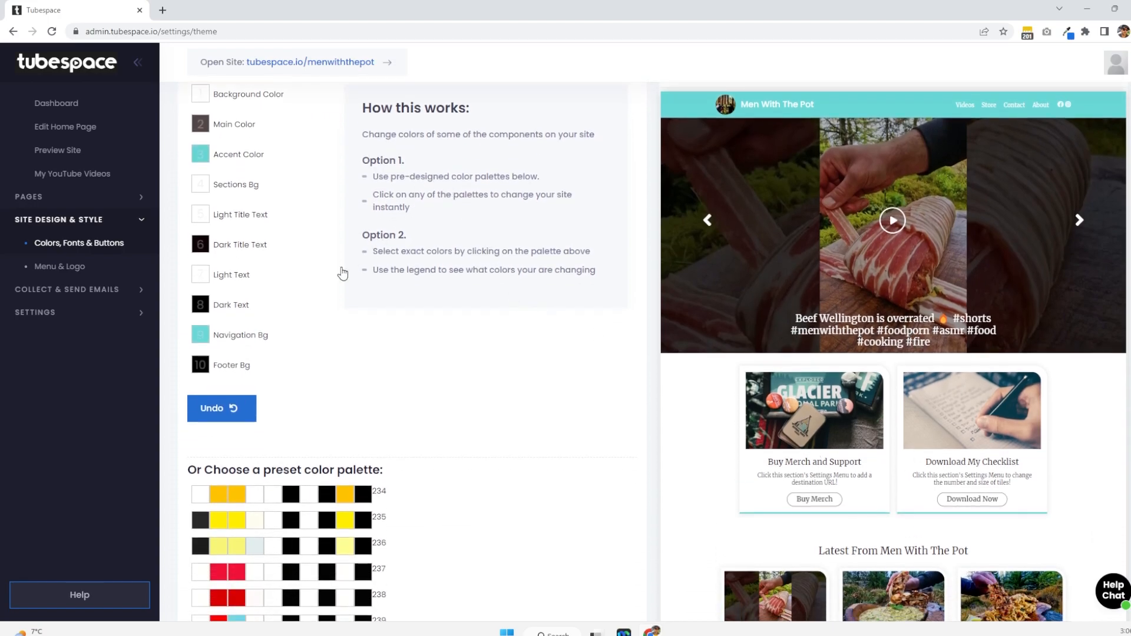
scroll(300, 293, up, 3)
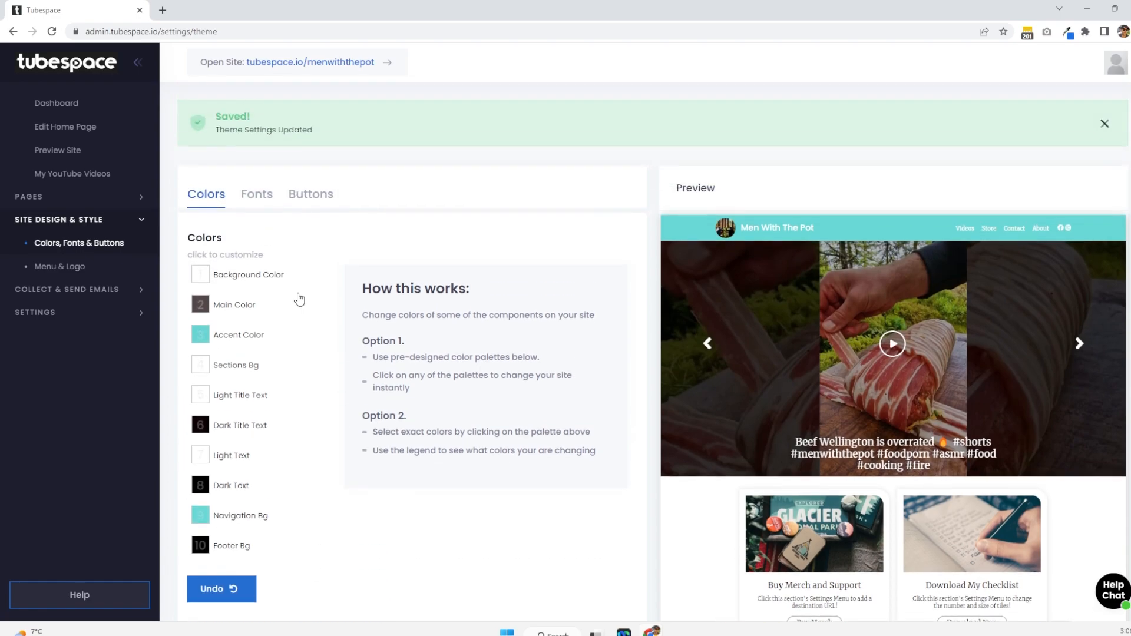
click(258, 196)
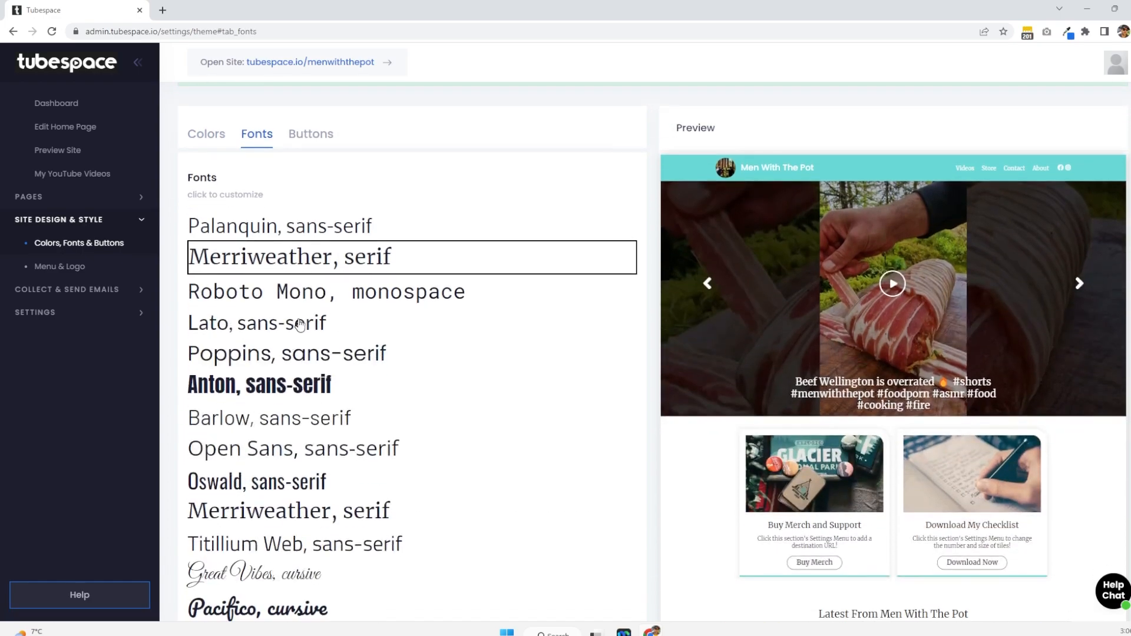
scroll(295, 325, down, 4)
scroll(296, 325, up, 4)
click(244, 356)
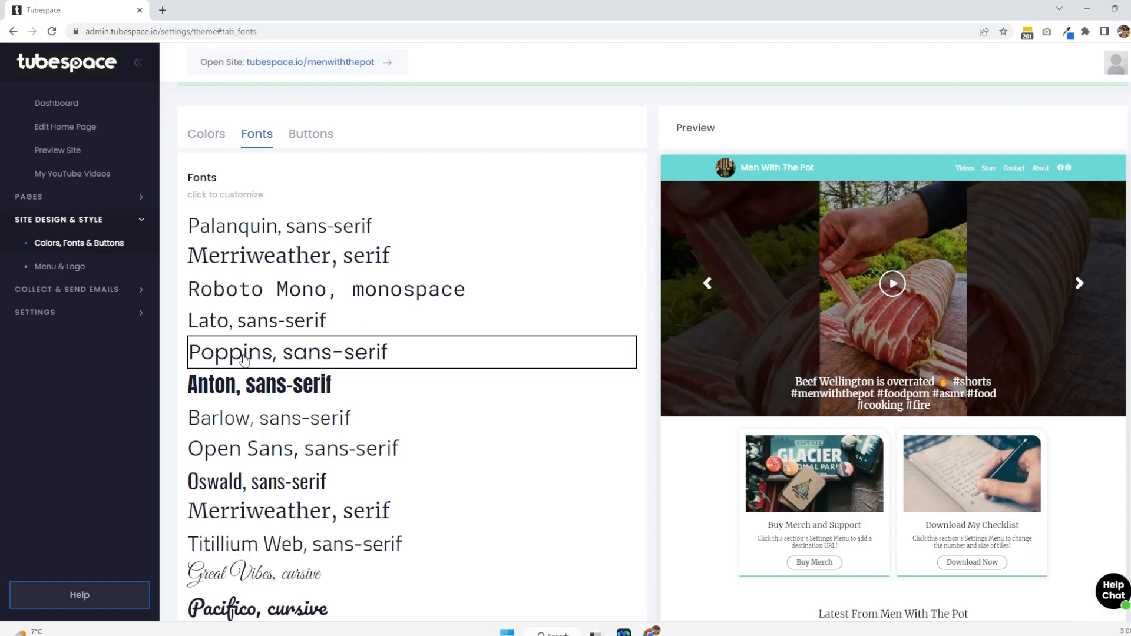
scroll(243, 349, down, 4)
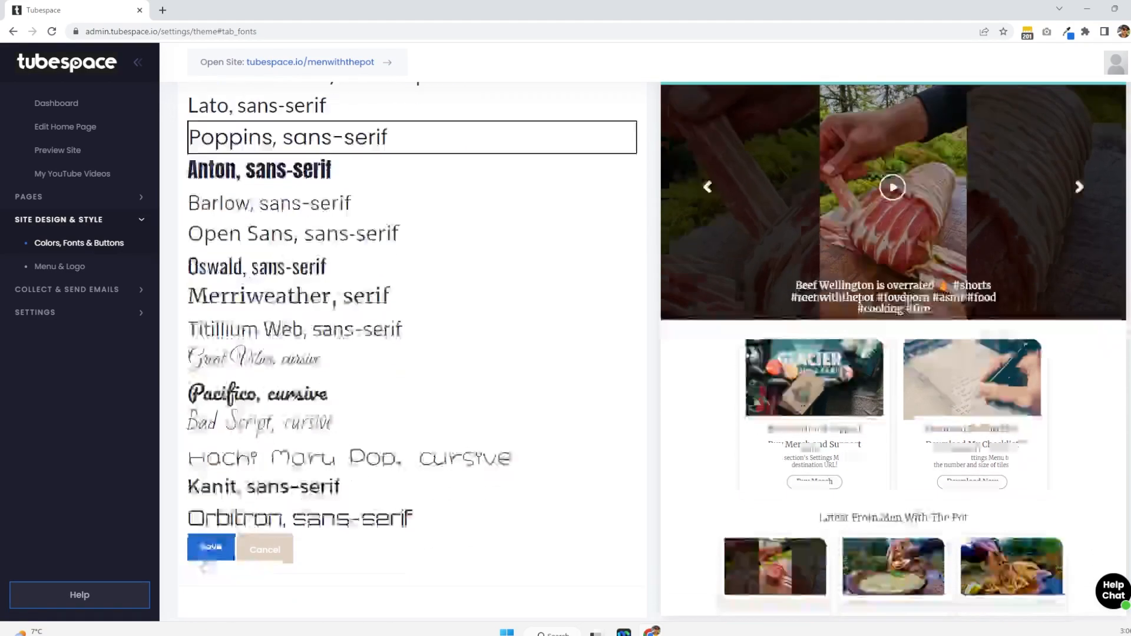
click(207, 520)
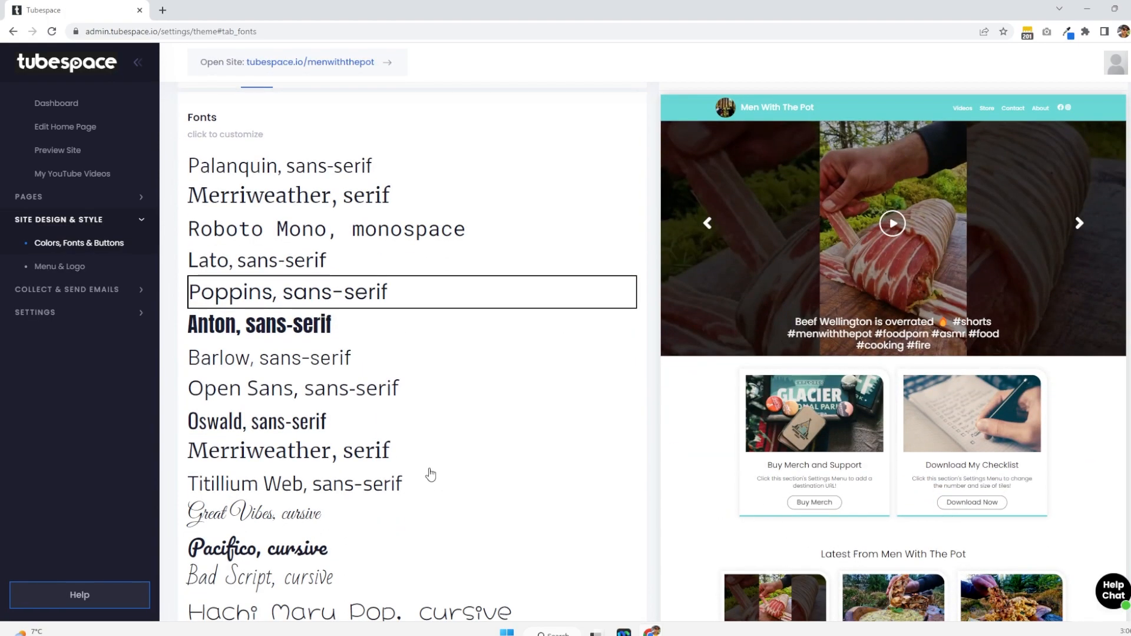
- Choose the large outlined button design with square corners for all site buttons, save it and check the preview
scroll(299, 490, up, 2)
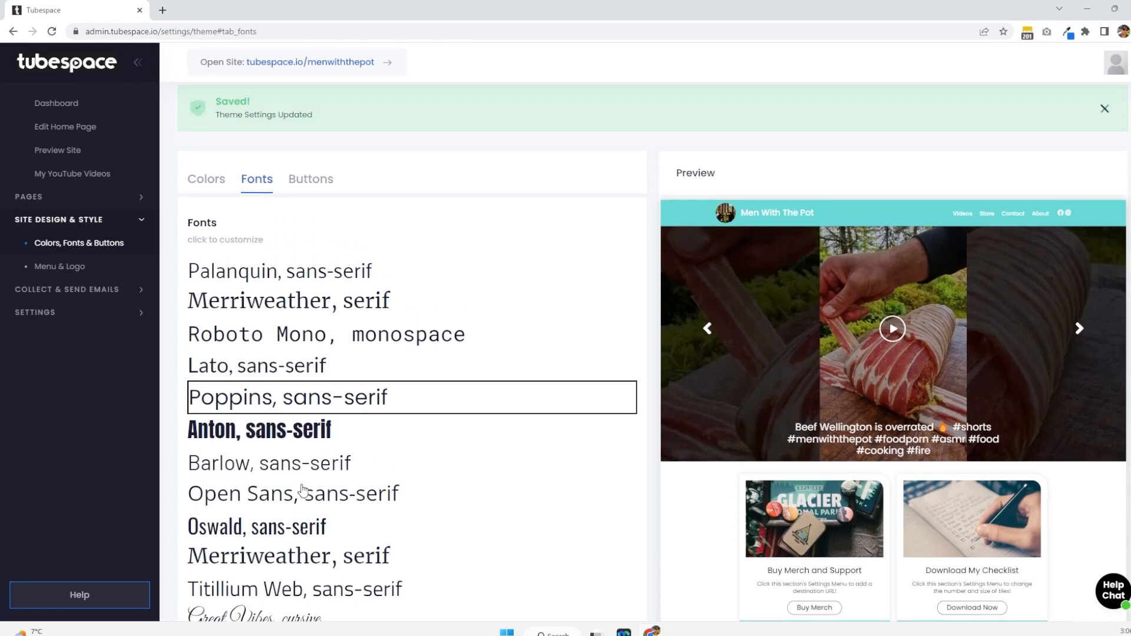
click(308, 195)
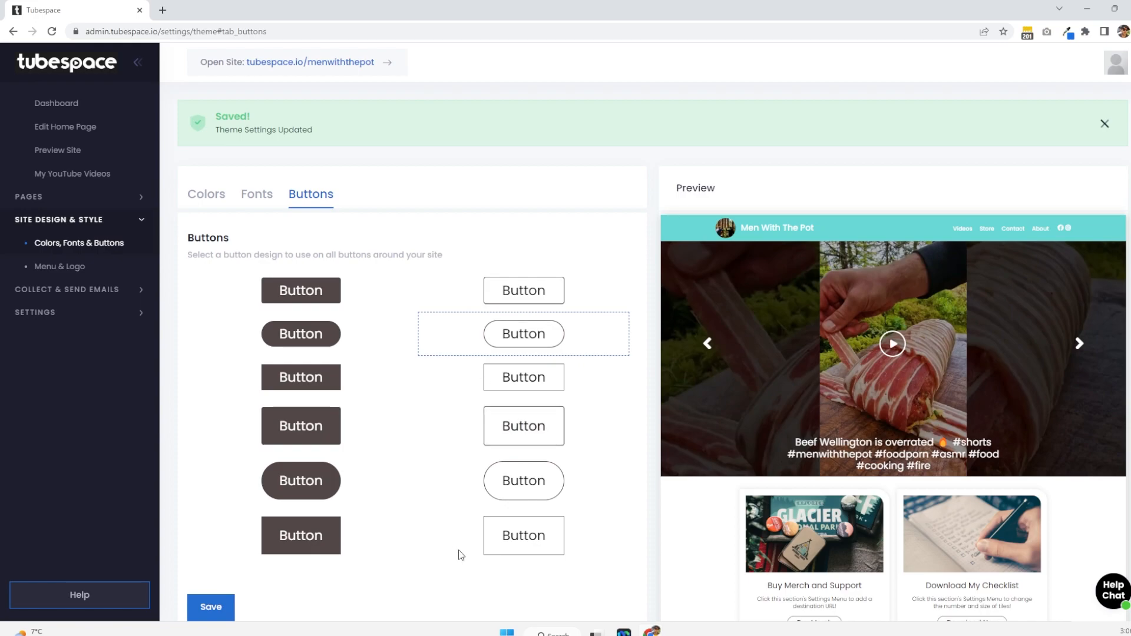
click(517, 530)
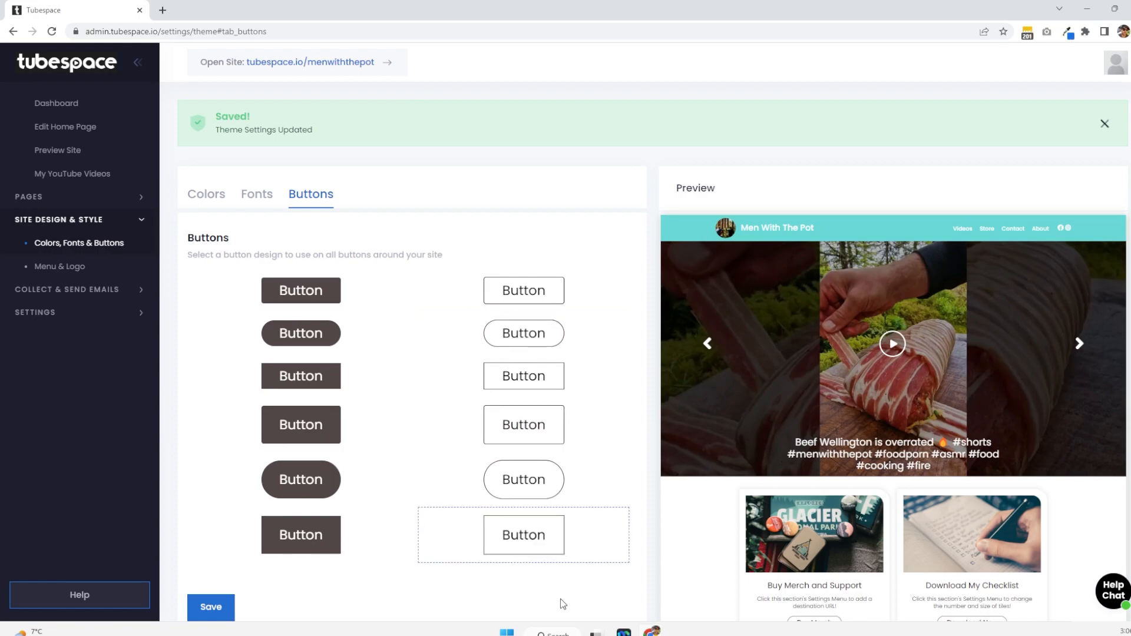
scroll(347, 553, down, 2)
click(212, 493)
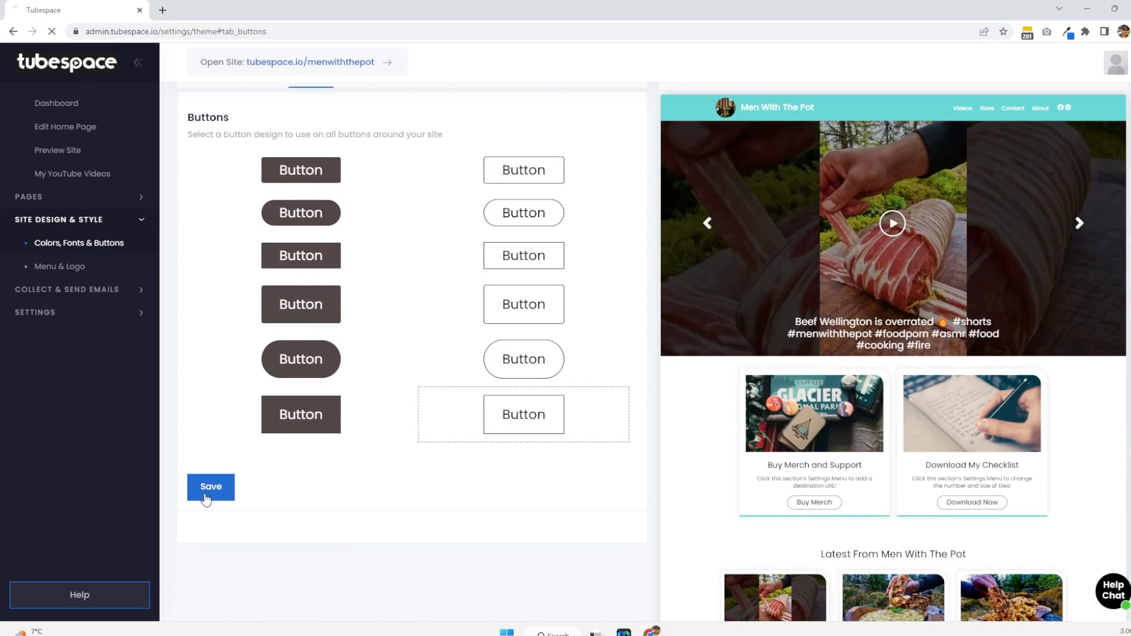
scroll(572, 549, down, 2)
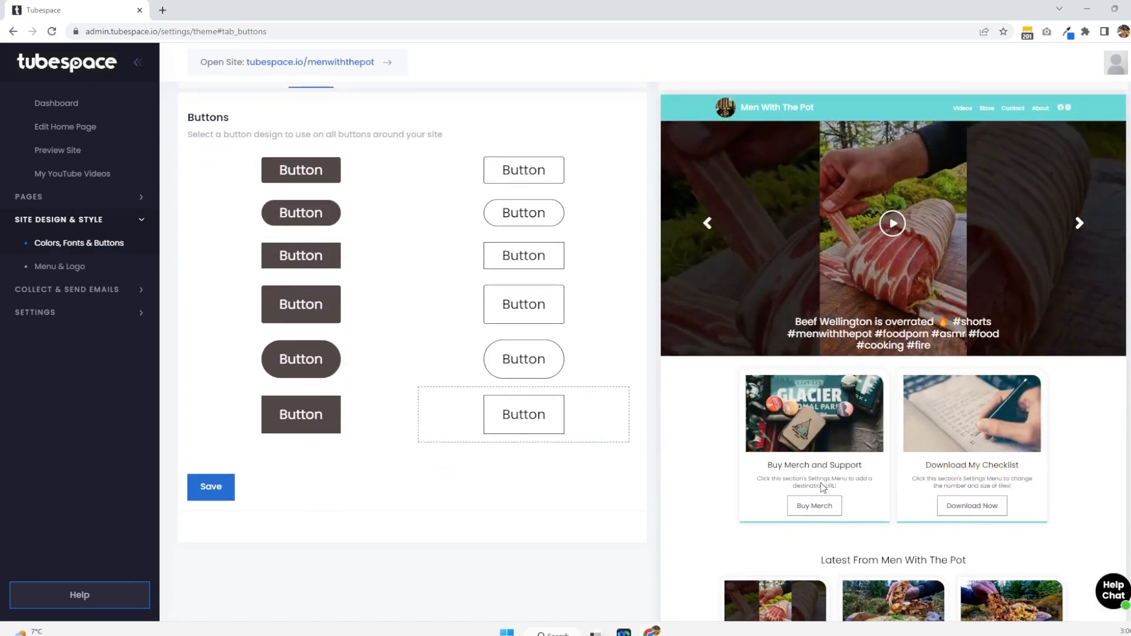
scroll(778, 483, down, 1)
scroll(700, 472, up, 3)
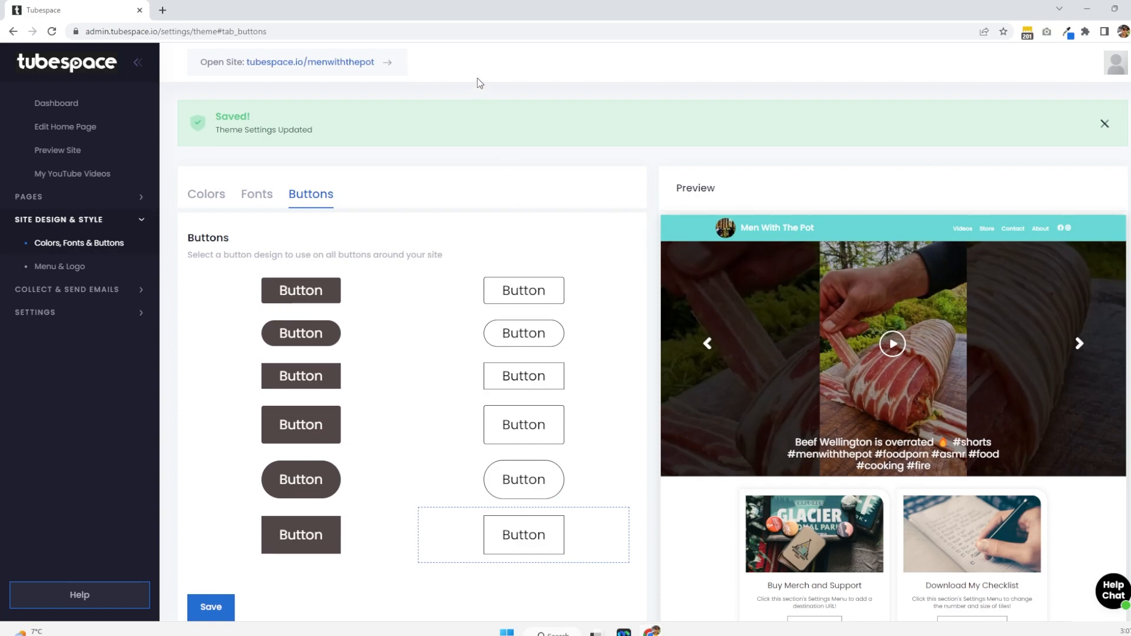
- Open the live Men With The Pot site, review its home page styling and return to the theme settings
click(307, 66)
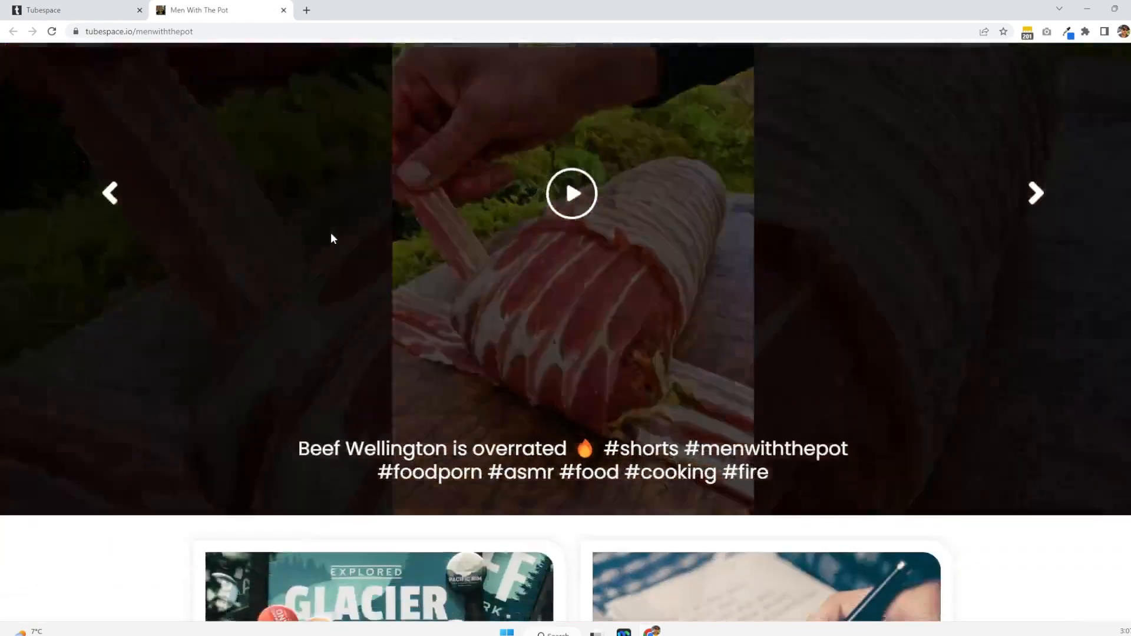
scroll(331, 233, down, 10)
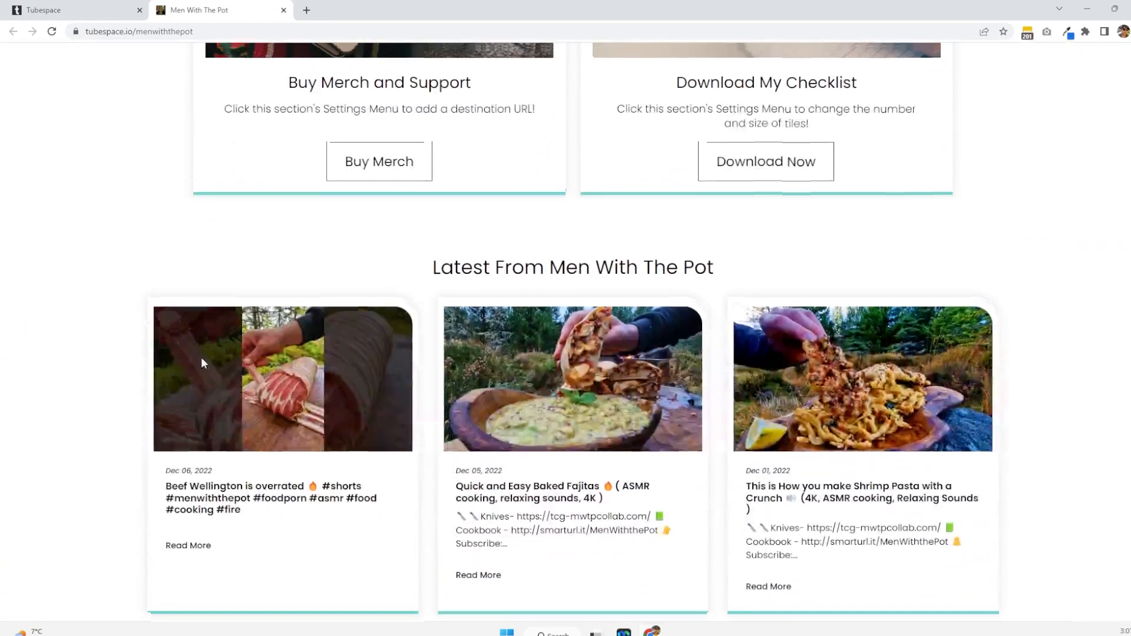
scroll(205, 361, up, 10)
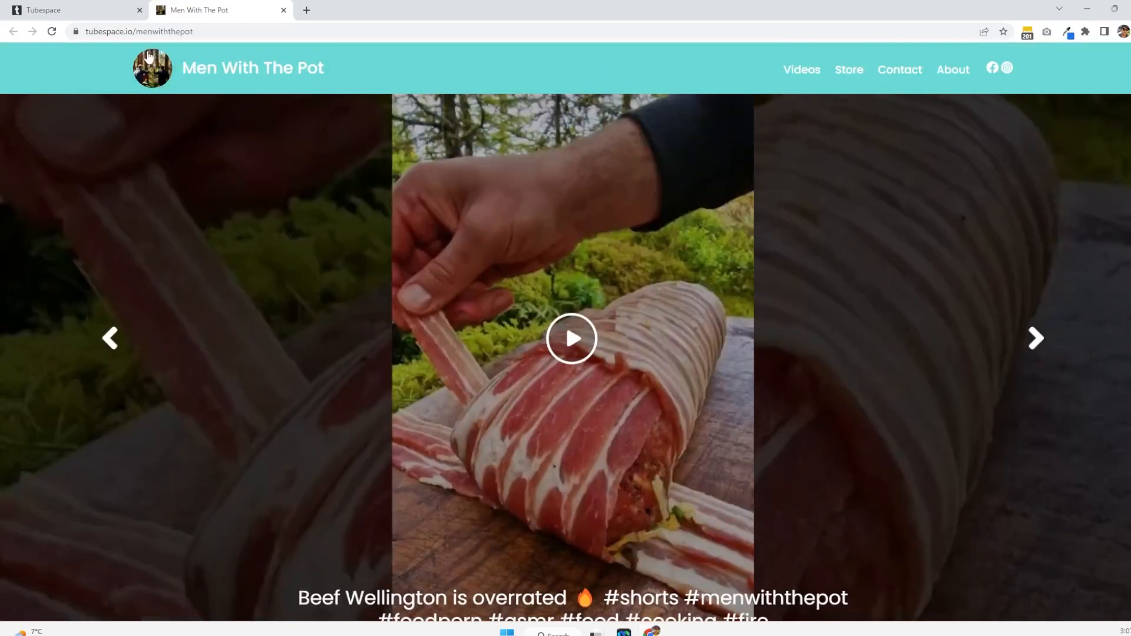
click(85, 9)
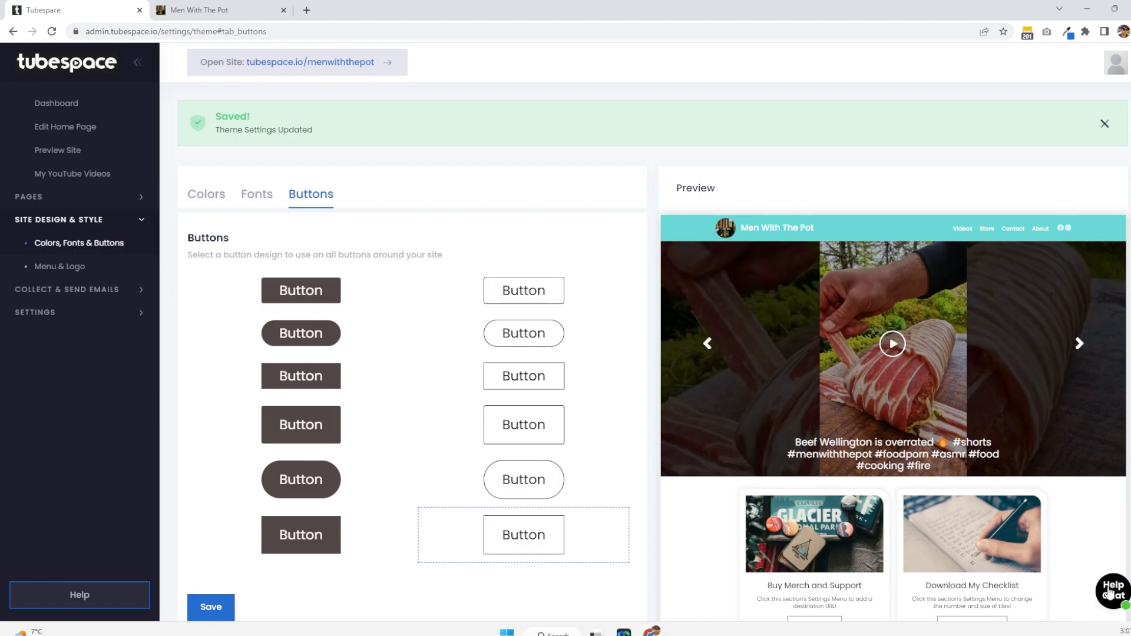
scroll(697, 527, down, 3)
scroll(624, 547, up, 3)
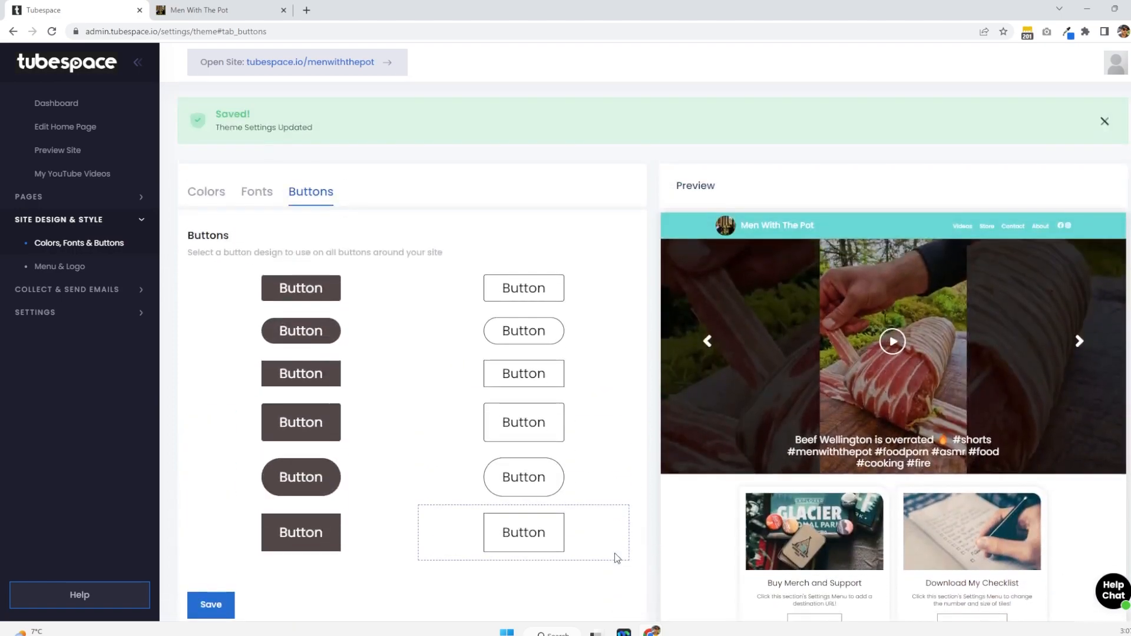